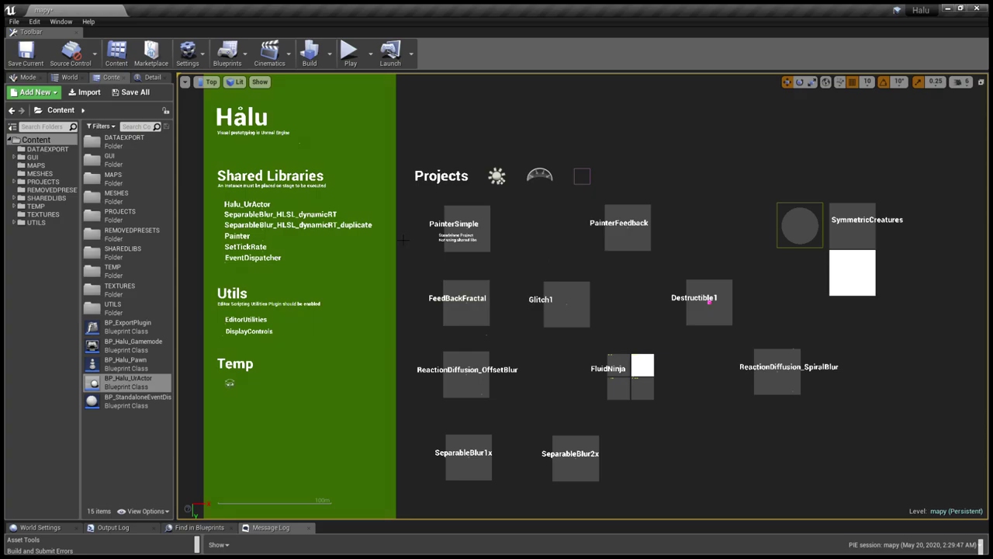
Step: Run SymmetricCreatures fullscreen in split view, load Karfiol4_Barkstein, and raise Rotation into a five-petal star
key(F11)
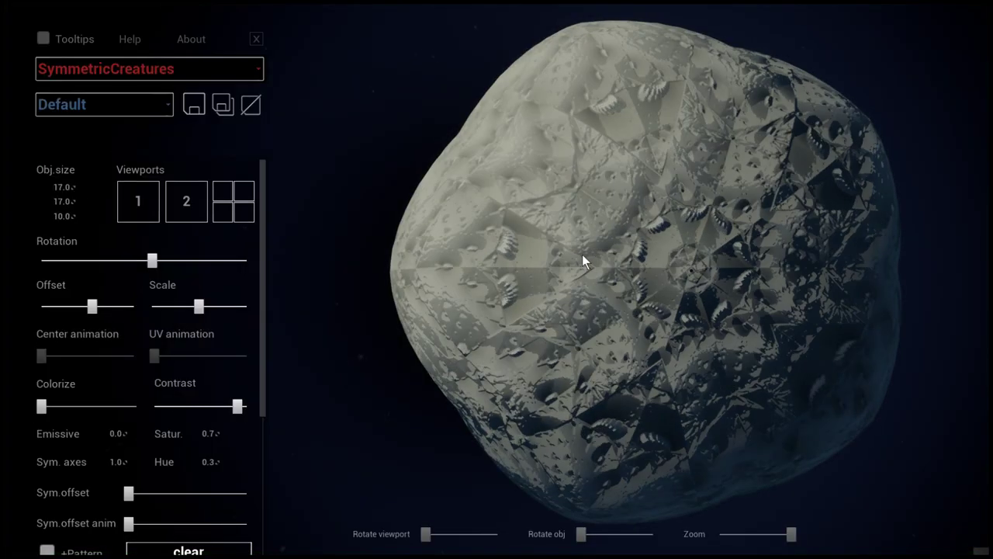
click(237, 201)
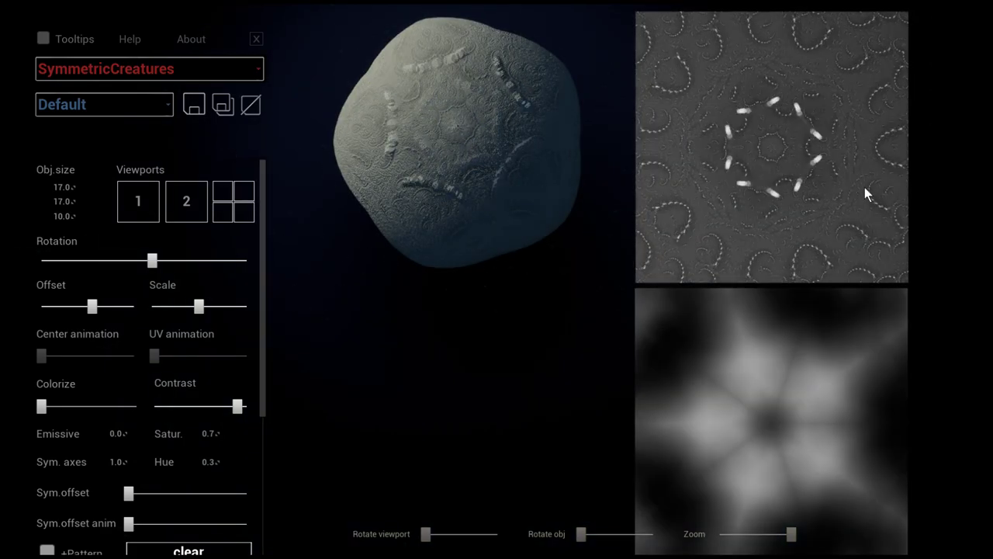
click(113, 111)
scroll(140, 161, down, 2)
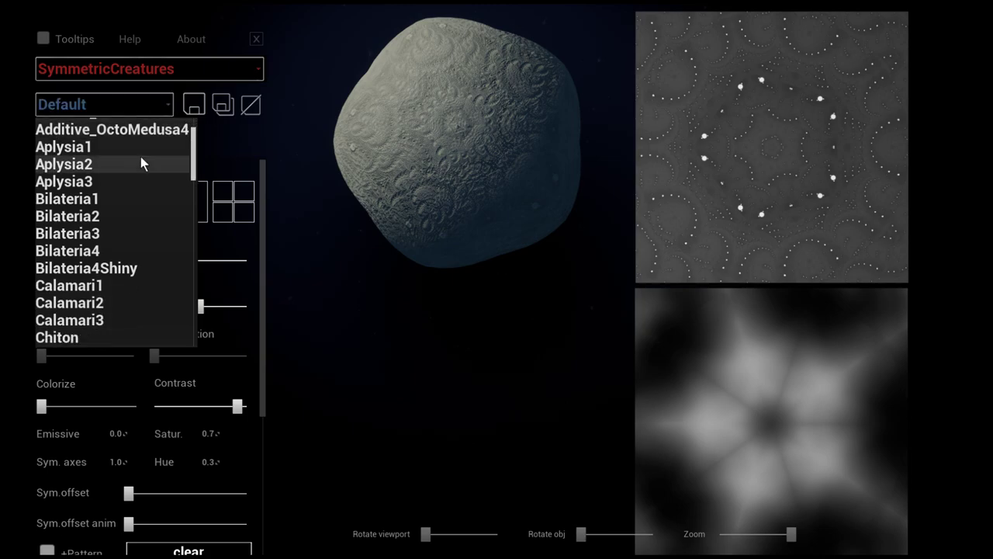
scroll(140, 188, down, 4)
scroll(140, 188, down, 3)
scroll(140, 188, down, 3)
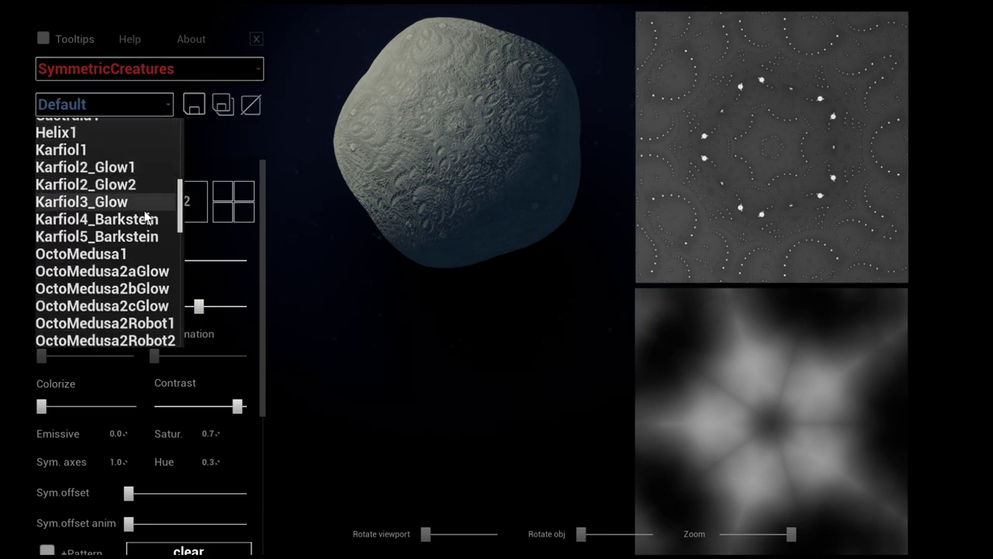
click(149, 217)
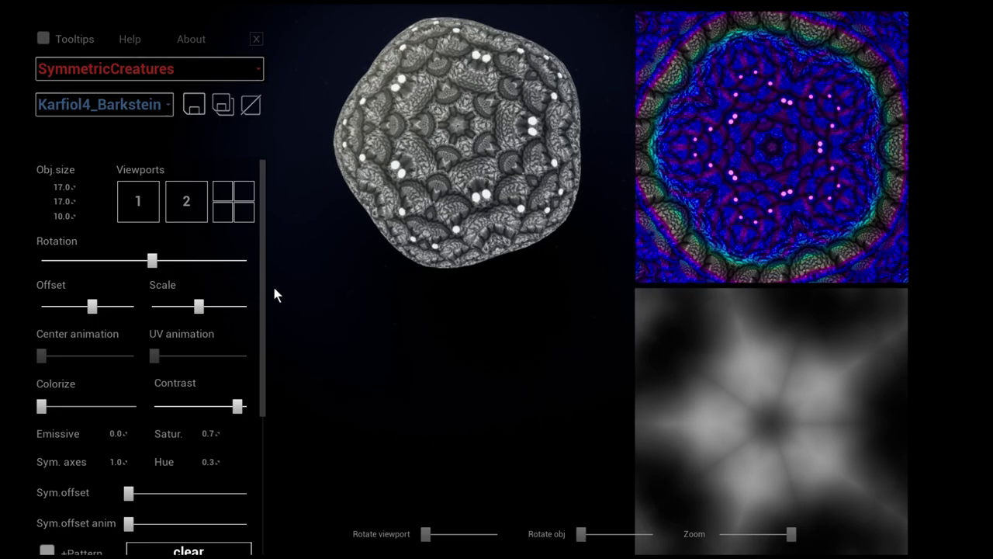
mouse_move(153, 262)
mouse_down()
mouse_move(133, 261)
mouse_move(183, 261)
mouse_up()
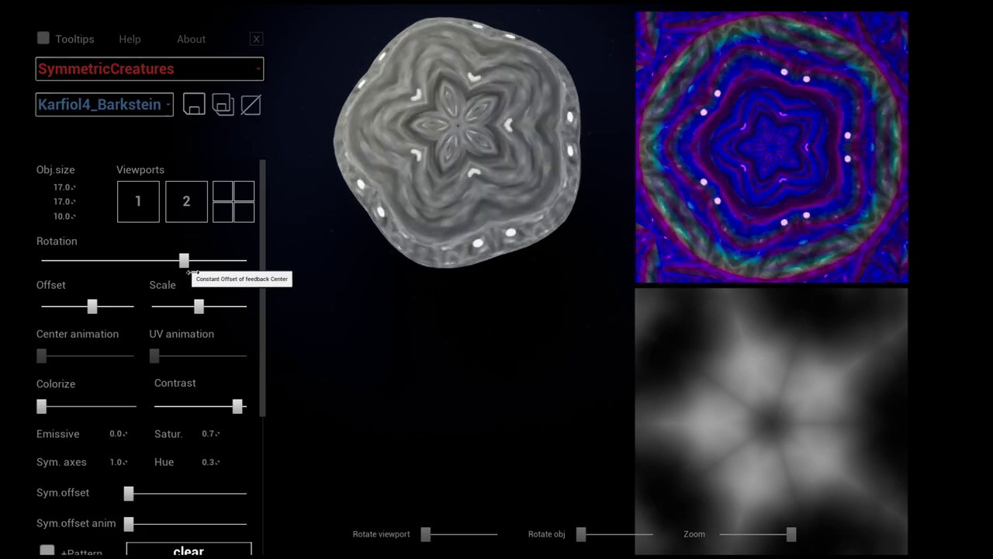
Step: Switch to a single creature view and load the Starfish1Color_v1Matrix preset
click(136, 201)
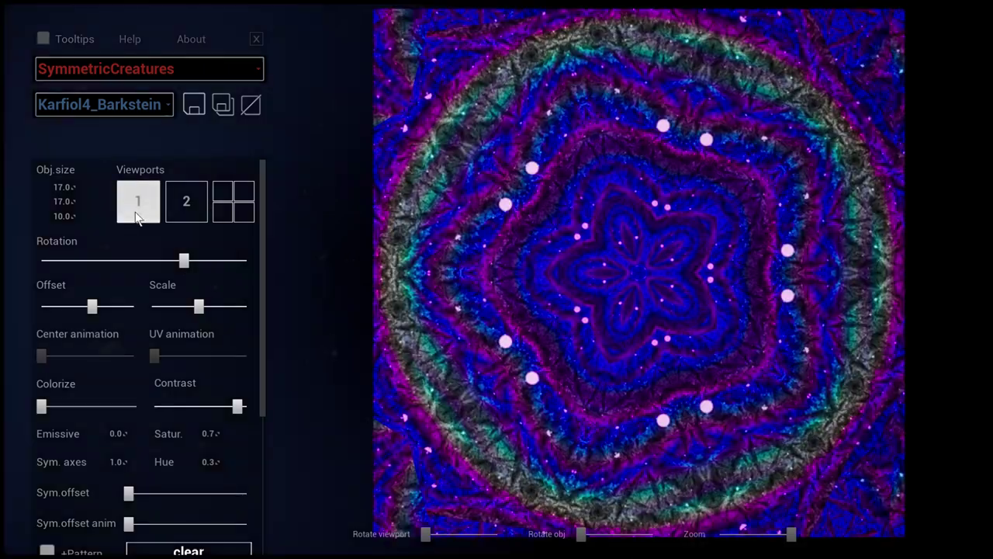
click(186, 202)
click(168, 105)
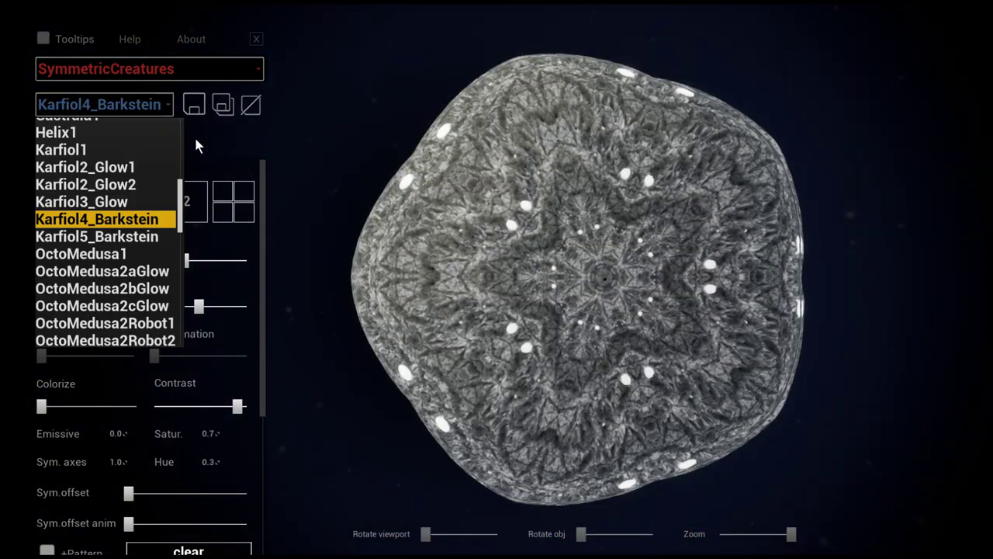
scroll(183, 249, down, 5)
scroll(185, 287, down, 1)
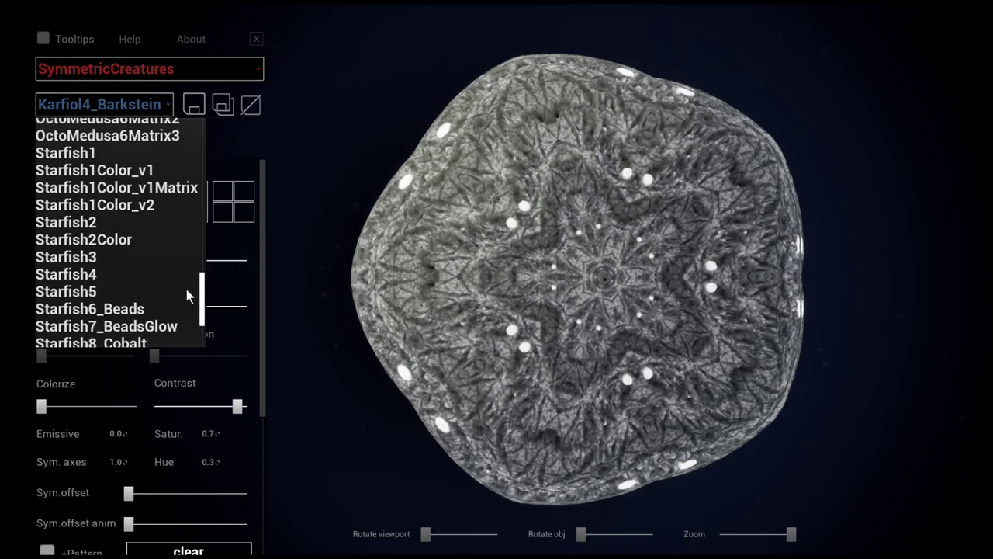
click(186, 188)
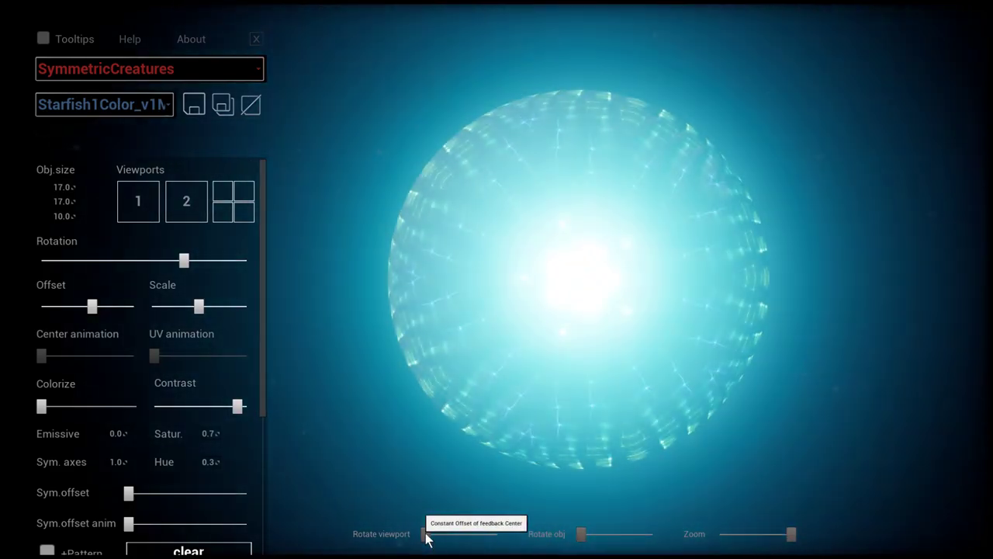
Step: Turn the viewport slightly around the glowing cyan sphere, then scroll up the preset list
drag(427, 534, 459, 545)
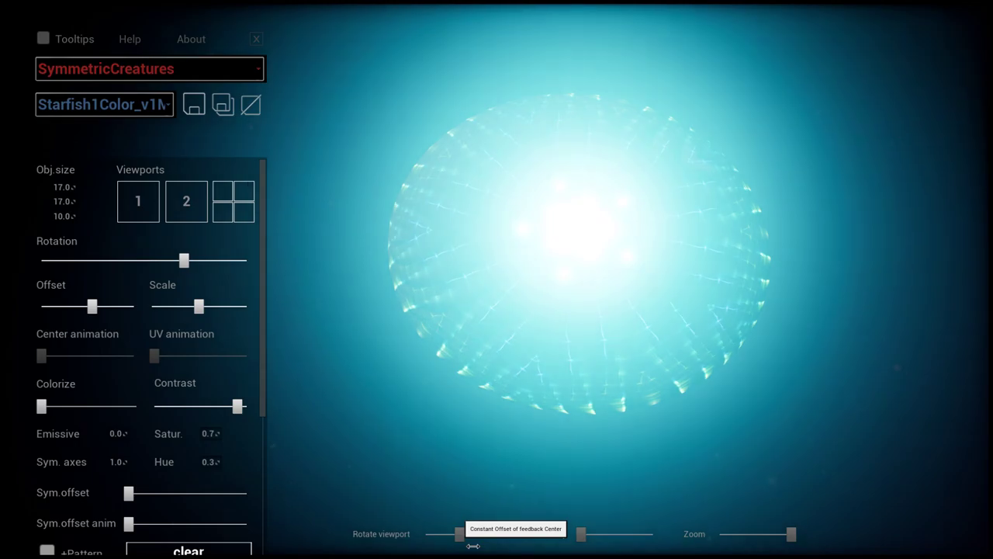
click(169, 104)
scroll(150, 214, up, 2)
scroll(149, 213, up, 1)
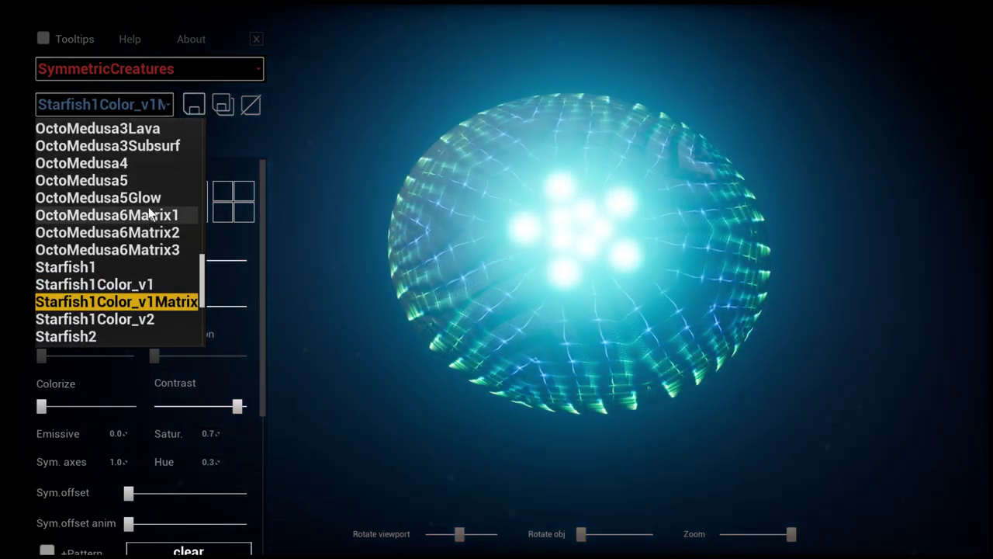
Step: Load the OctoMedusa6Matrix1 preset and enable Depth blur
click(149, 215)
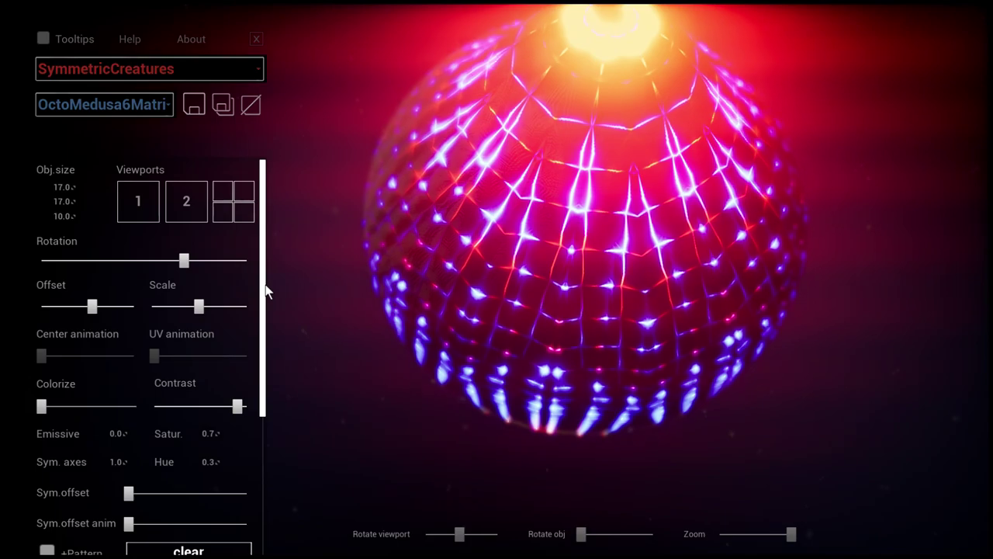
drag(265, 288, 272, 399)
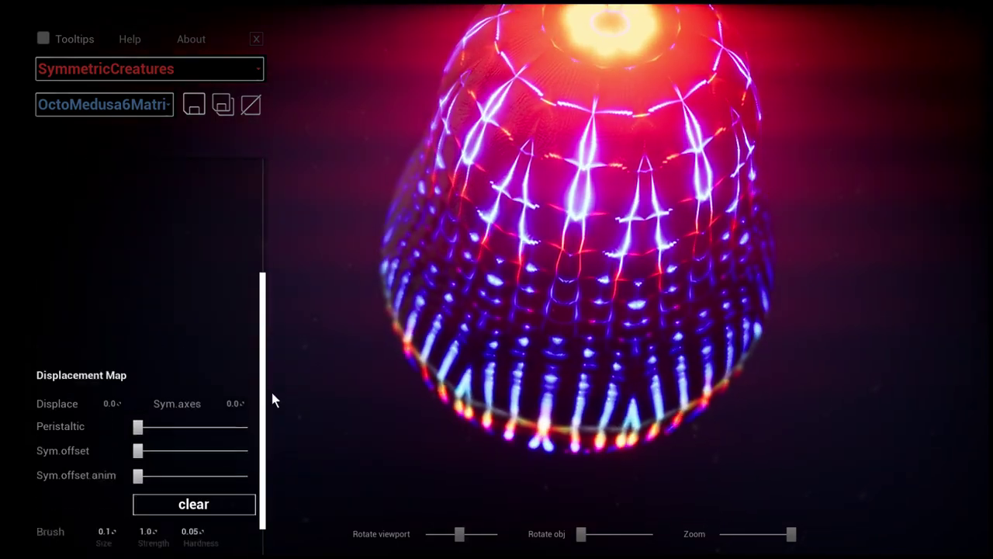
scroll(204, 348, up, 1)
scroll(204, 353, up, 2)
click(163, 485)
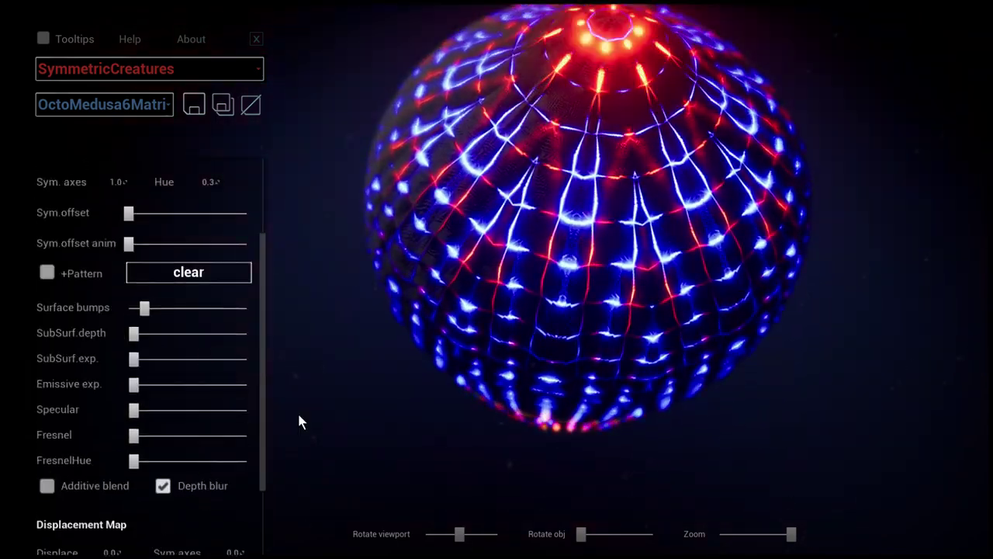
drag(266, 388, 180, 149)
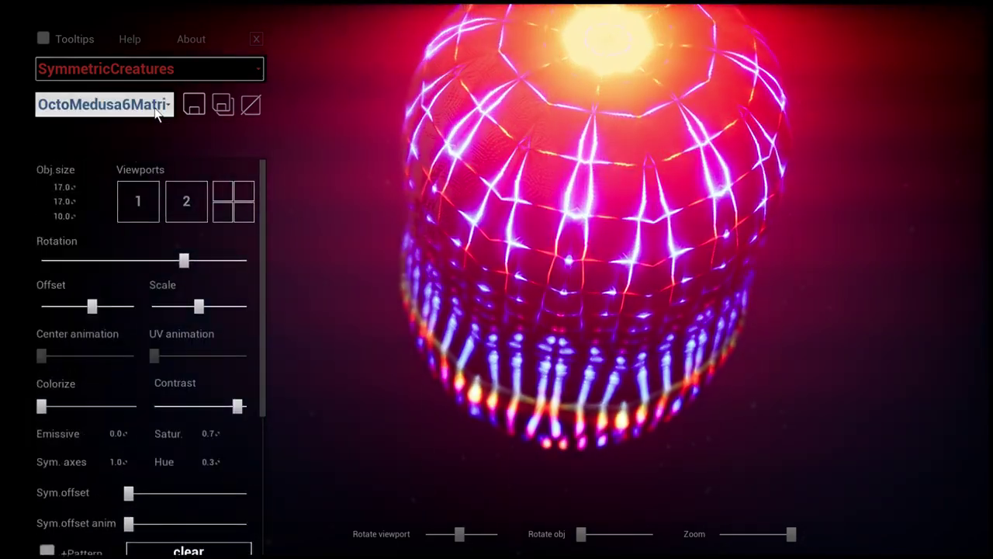
Step: Try two more OctoMedusa6 Matrix presets, then settle on OctoMedusa5Glow
click(104, 104)
click(109, 212)
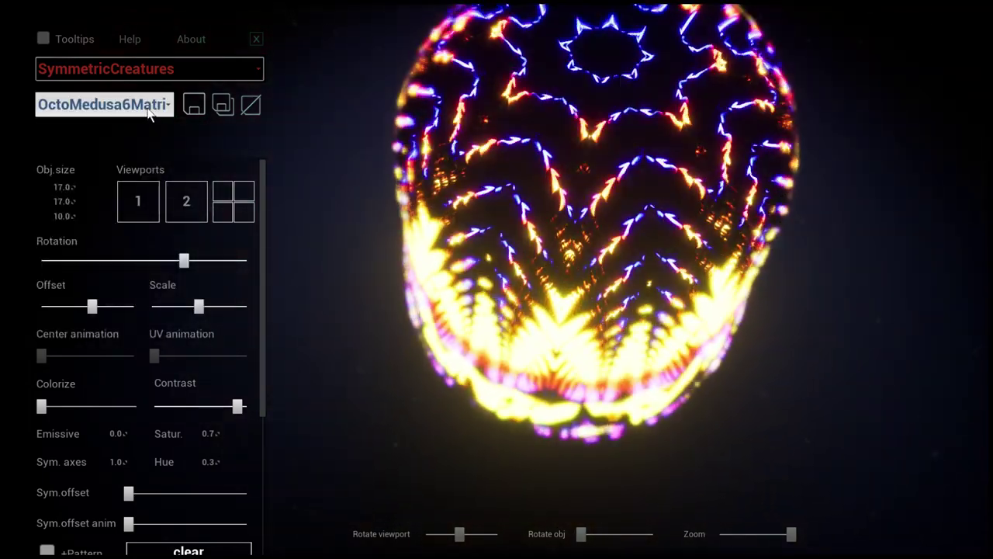
click(148, 109)
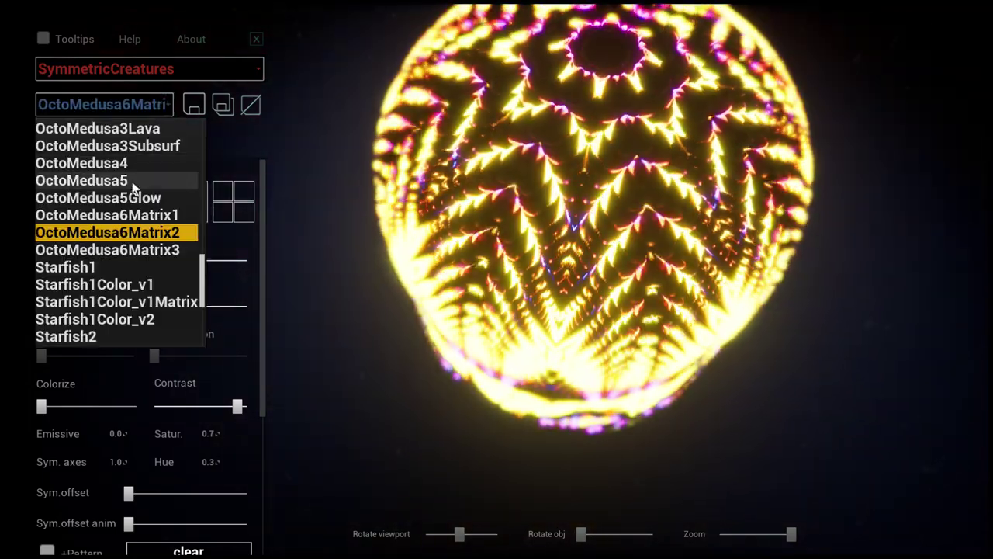
click(139, 251)
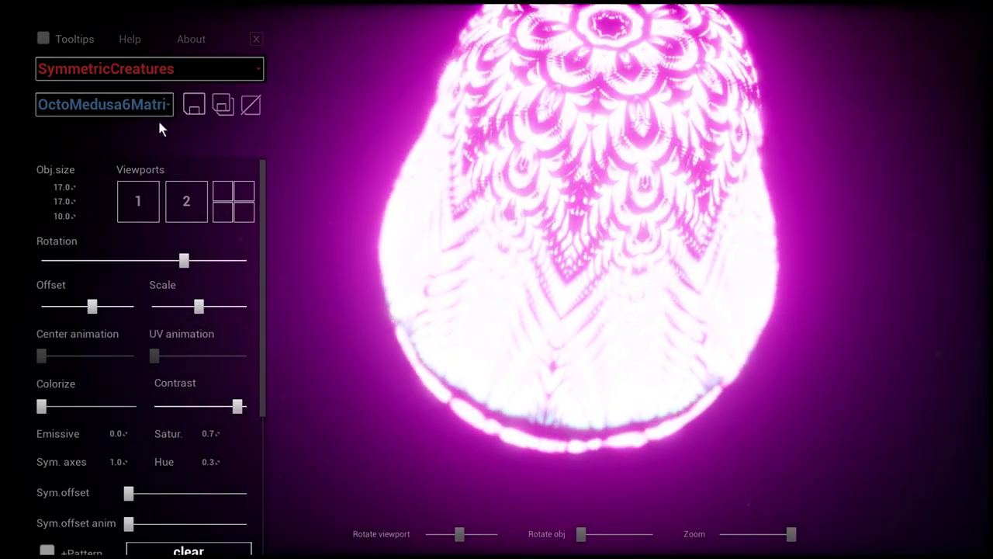
click(155, 109)
click(142, 200)
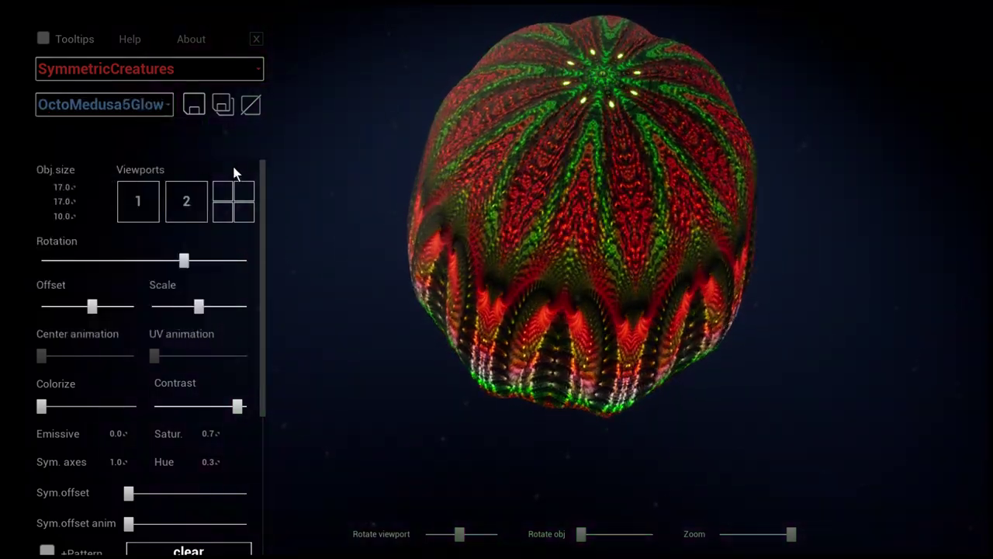
click(128, 109)
scroll(116, 194, up, 2)
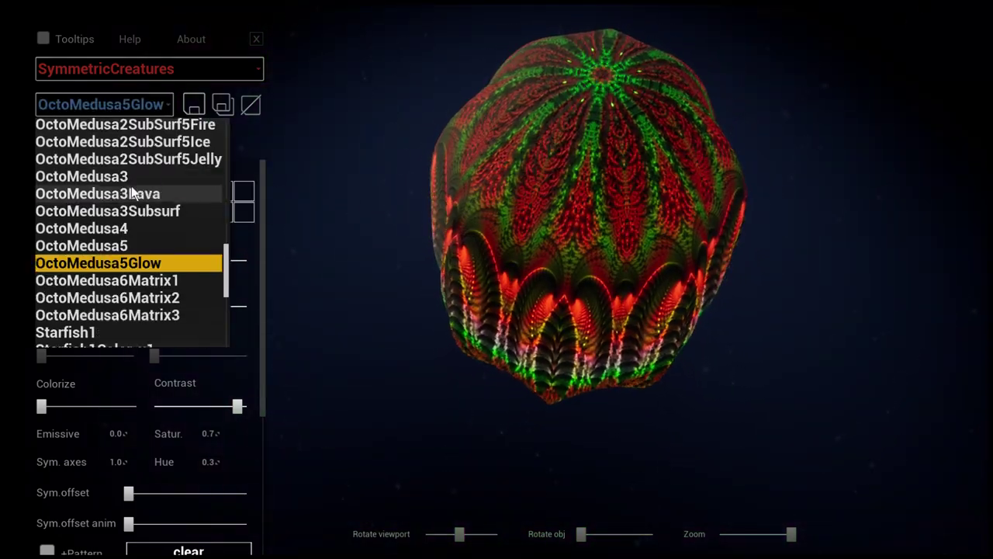
scroll(128, 194, up, 2)
Step: Load OctoMedusa3Lava, turn the view slightly and nudge Rotation down into banded lava layers
click(97, 242)
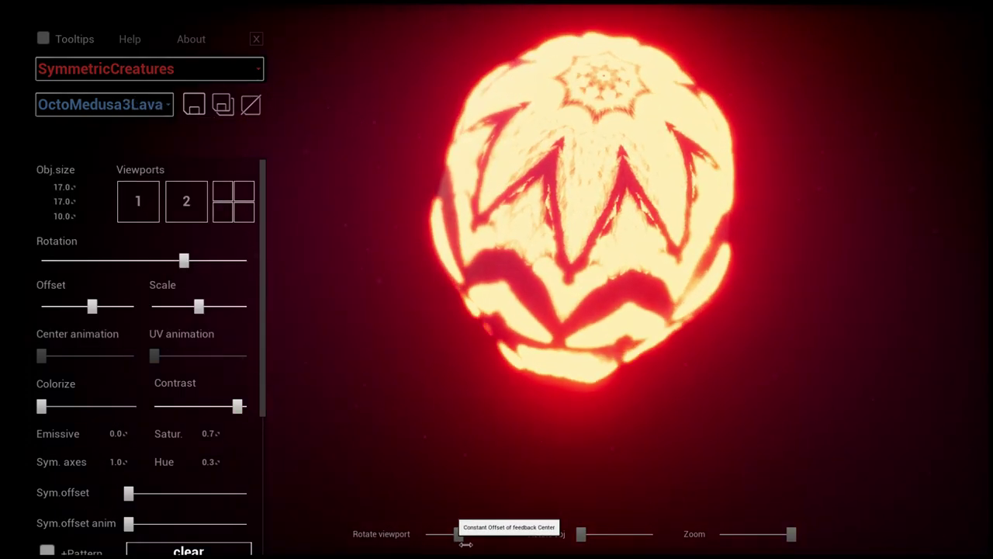
drag(459, 534, 451, 535)
mouse_move(184, 261)
mouse_down()
mouse_move(155, 262)
mouse_move(182, 260)
mouse_up()
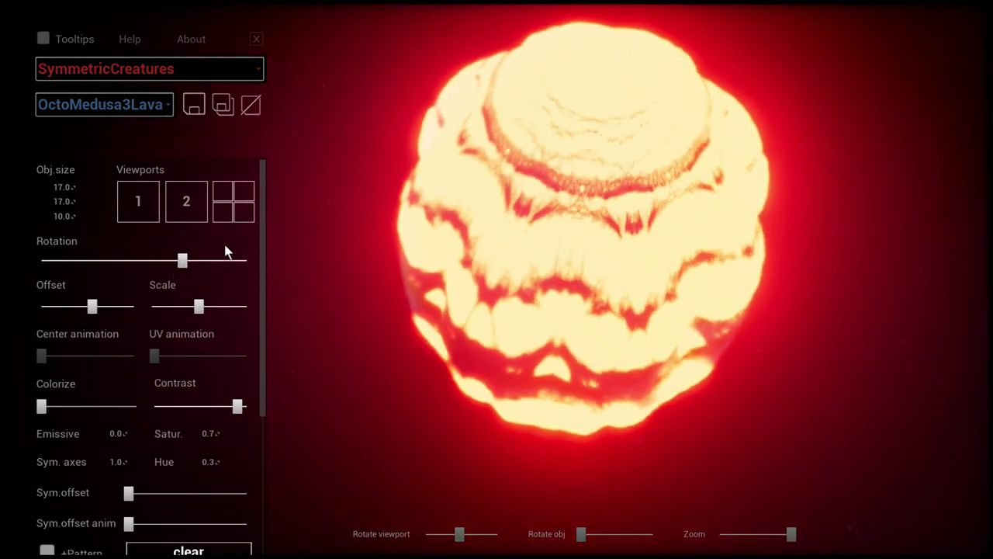
click(105, 104)
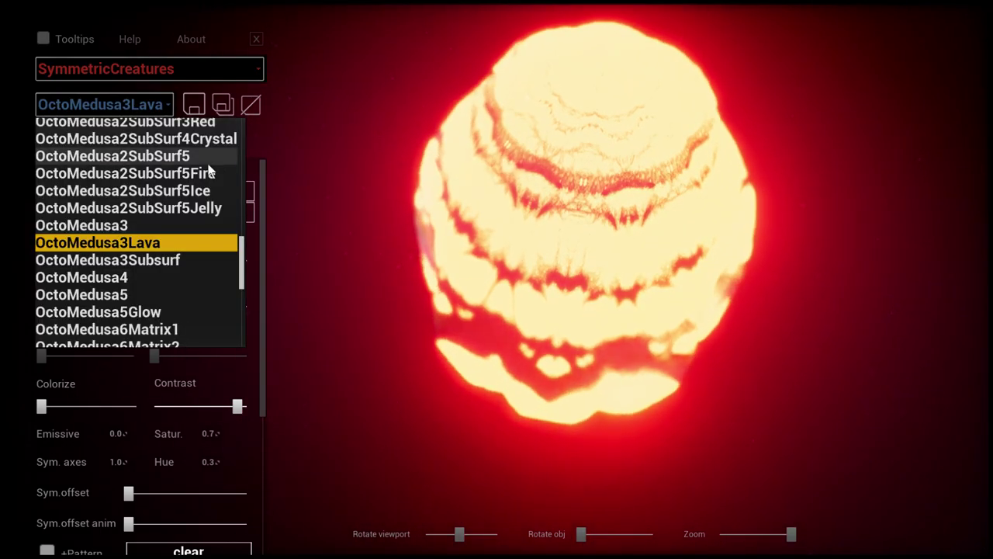
drag(242, 252, 243, 332)
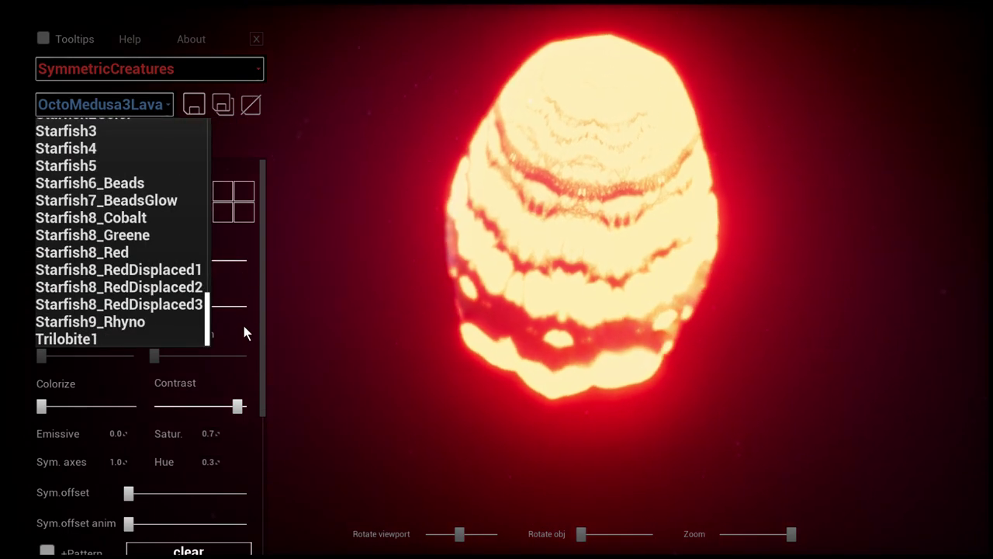
Step: Load Starfish8_Cobalt and alter its surface pattern by raising Offset and lowering Scale
click(136, 217)
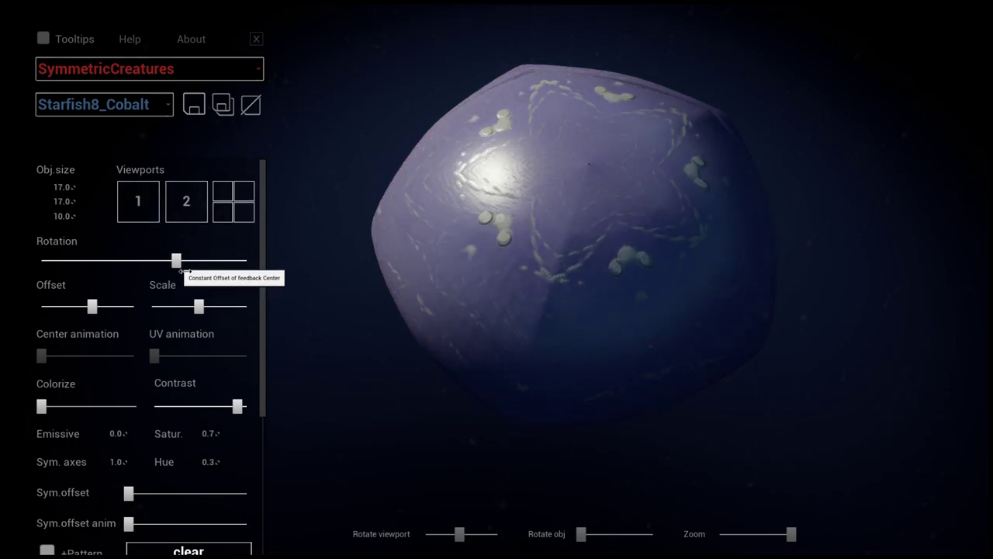
mouse_move(93, 306)
mouse_down()
mouse_move(77, 306)
mouse_move(104, 311)
mouse_up()
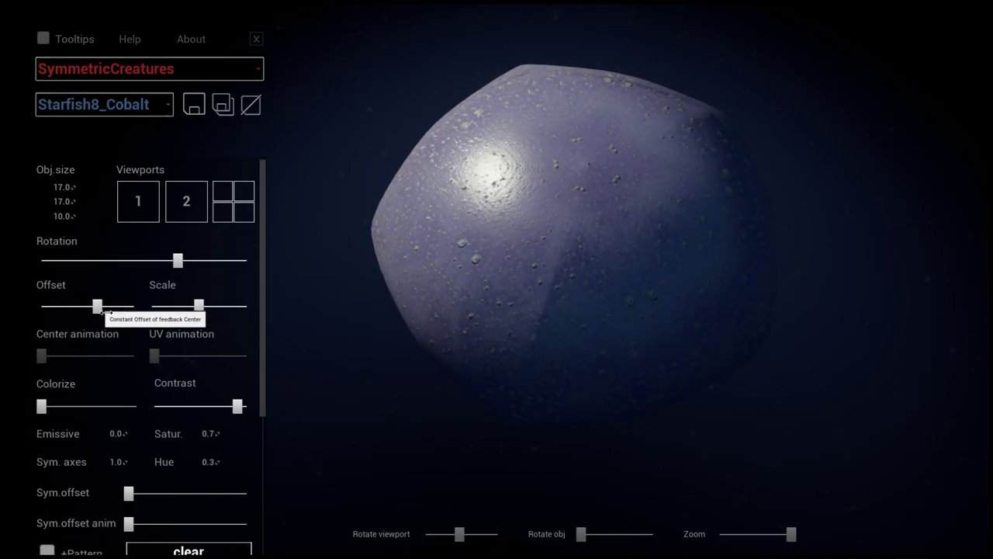
drag(205, 309, 191, 312)
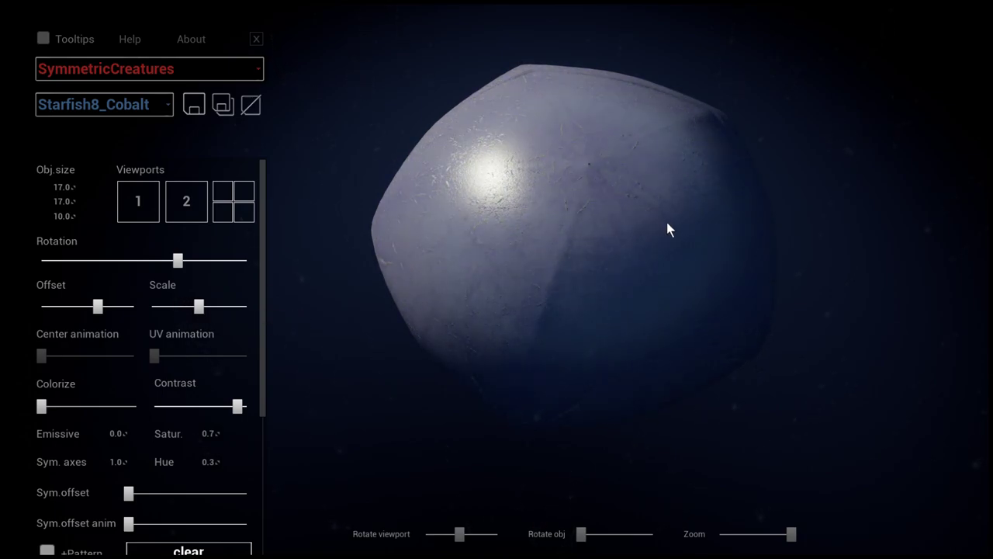
Step: Load Starfish7_BeadsGlow and raise Emissive to 5.136121
click(81, 106)
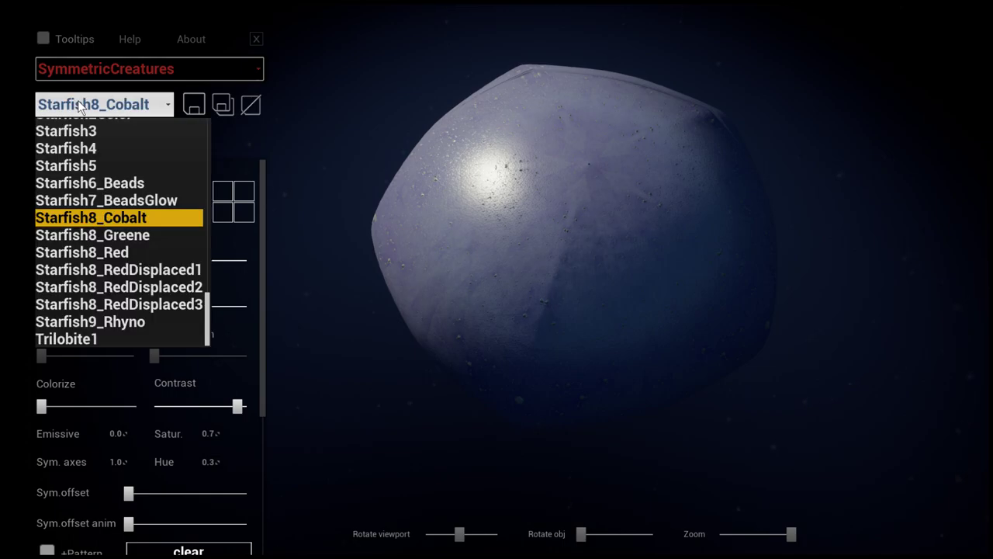
click(145, 202)
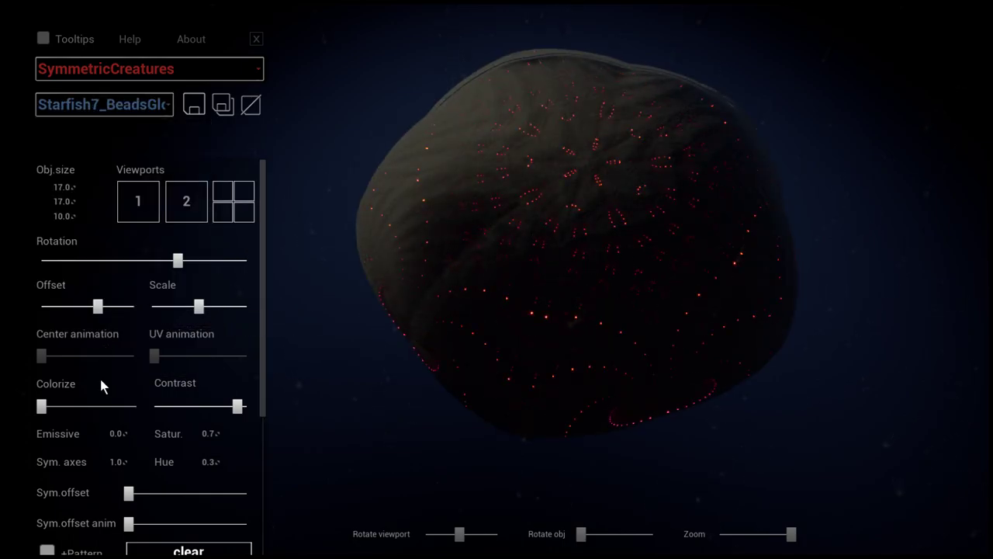
drag(124, 443, 102, 426)
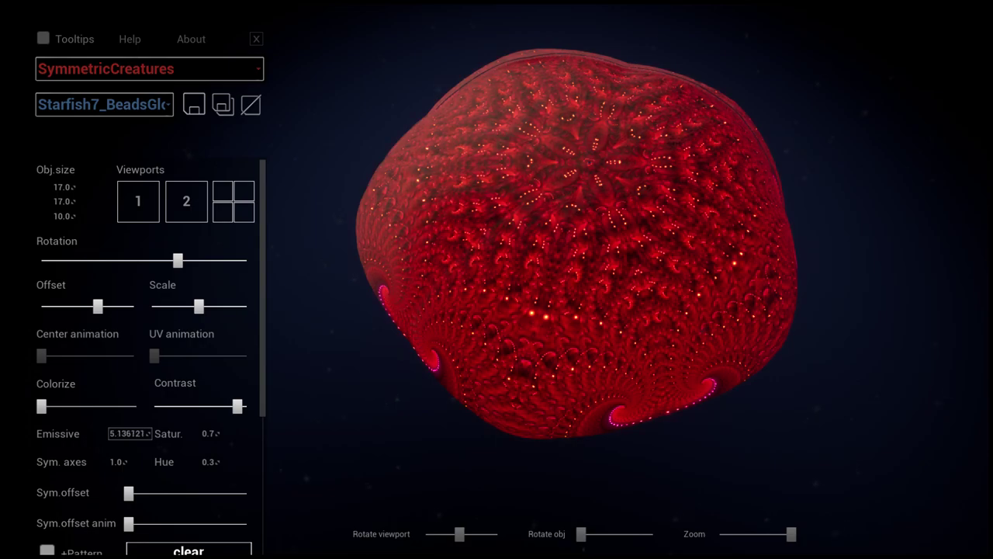
Step: Increase Center animation, rotate the view around the creature, and toggle Depth blur
drag(42, 356, 49, 356)
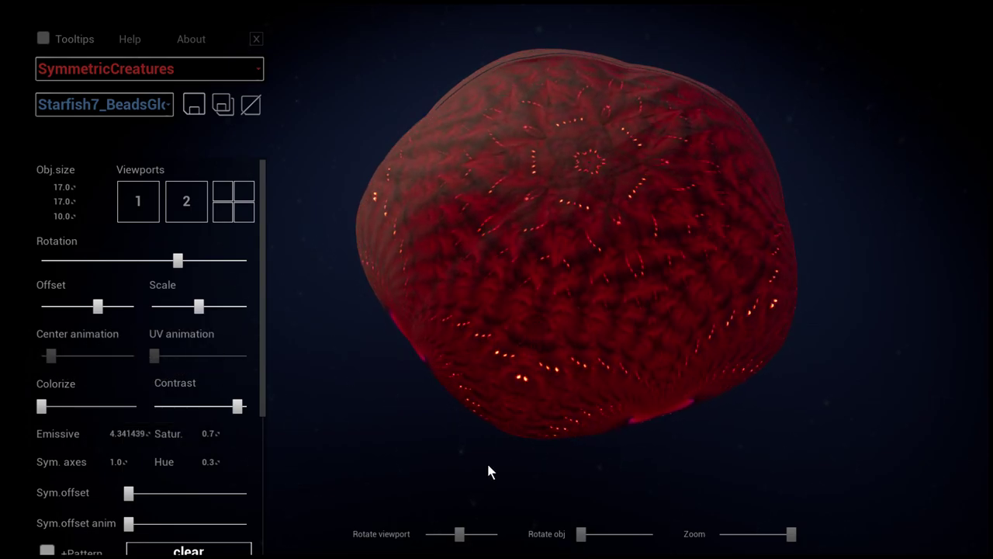
mouse_move(460, 534)
mouse_down()
mouse_move(444, 535)
mouse_move(468, 540)
mouse_up()
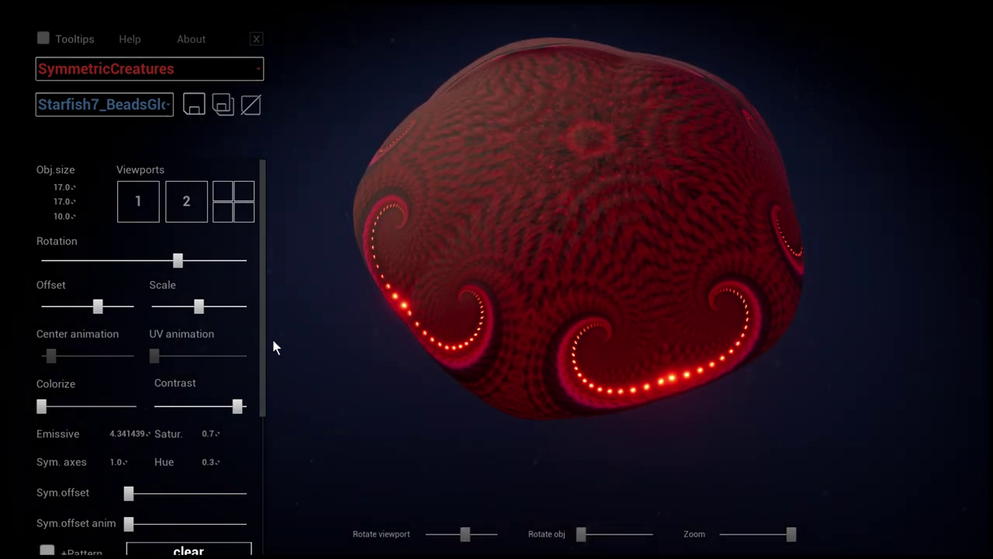
scroll(233, 365, down, 3)
scroll(212, 381, down, 3)
scroll(214, 400, down, 3)
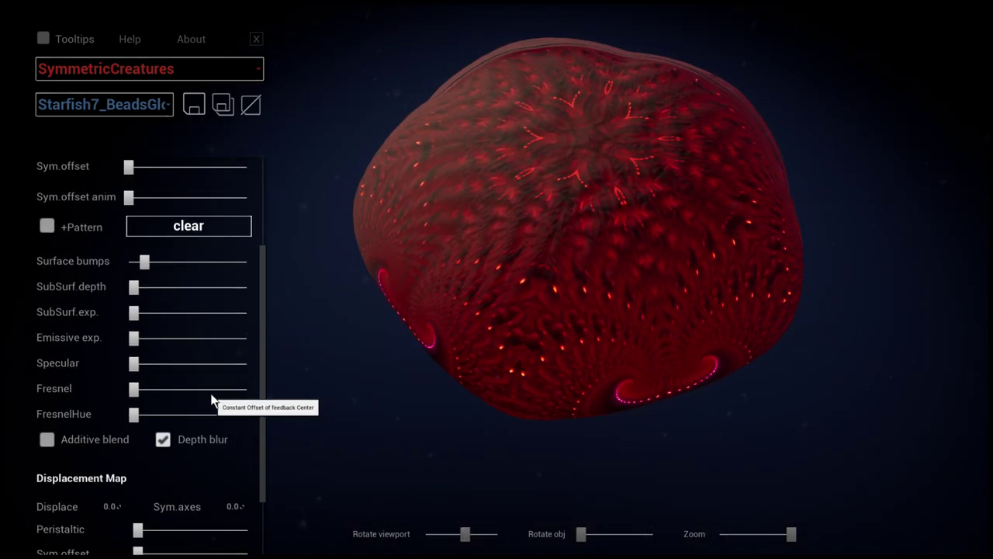
click(163, 439)
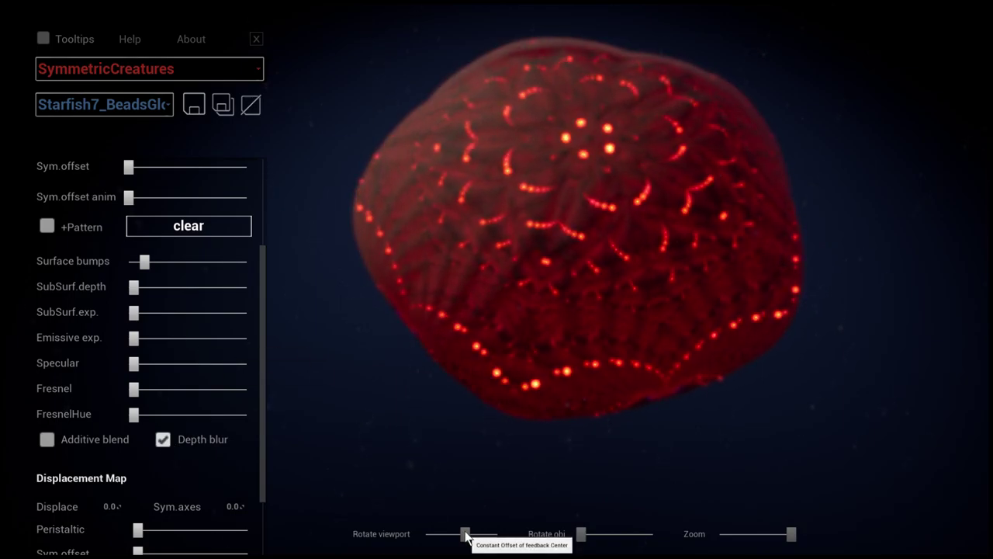
Step: Turn the view slightly and set Emissive to 4.599098
drag(465, 537, 458, 538)
scroll(183, 279, up, 3)
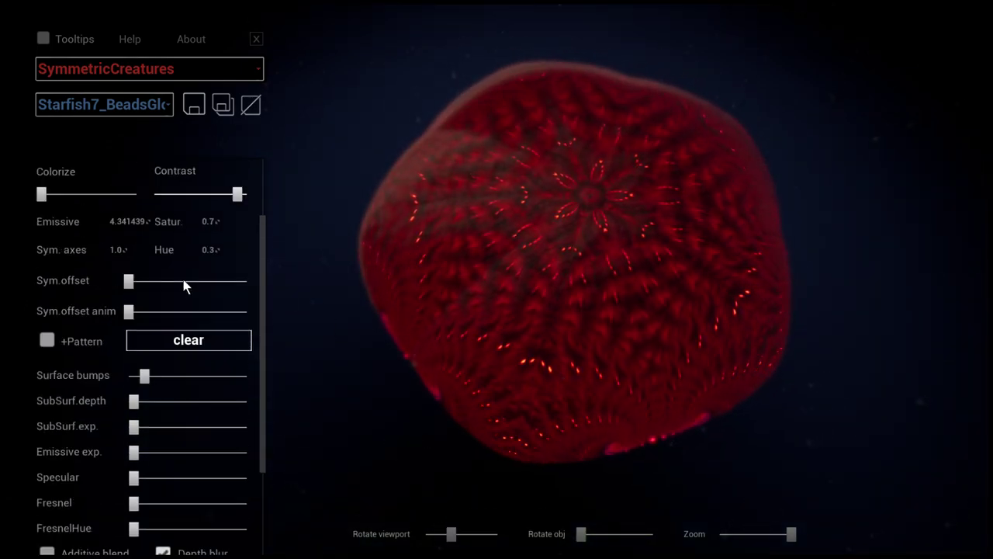
scroll(170, 280, up, 4)
scroll(171, 295, down, 2)
scroll(171, 295, up, 4)
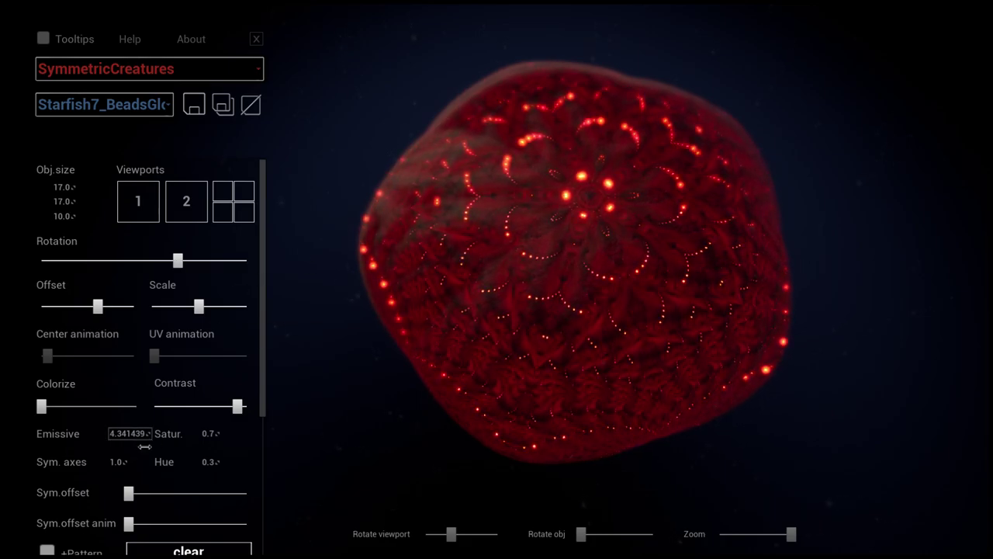
mouse_move(129, 433)
mouse_down()
mouse_move(155, 433)
mouse_move(116, 433)
mouse_move(128, 433)
mouse_up()
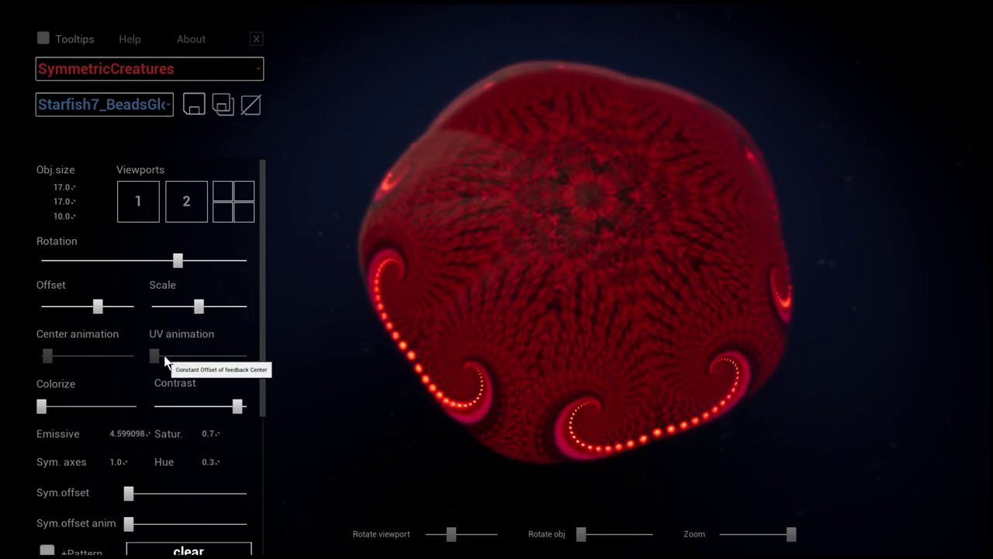
Step: Reset Center animation to zero, lower Rotation and raise Sym.offset for large glowing orbs
drag(47, 356, 39, 361)
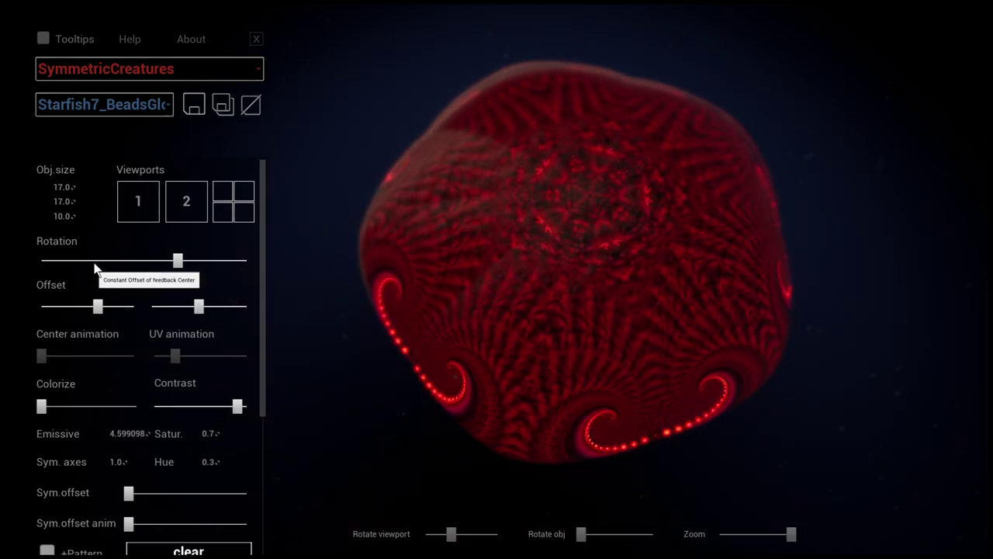
drag(179, 266, 168, 270)
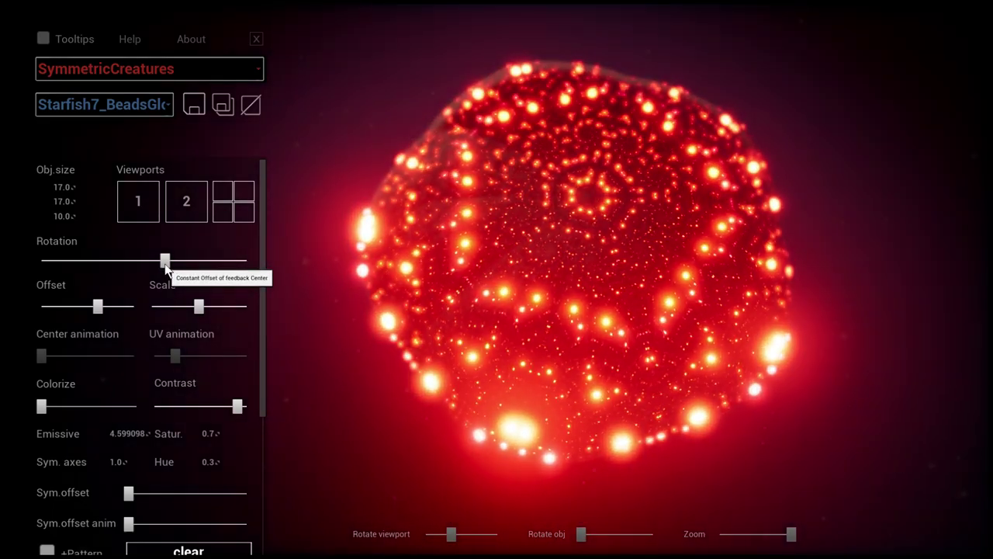
scroll(160, 330, down, 3)
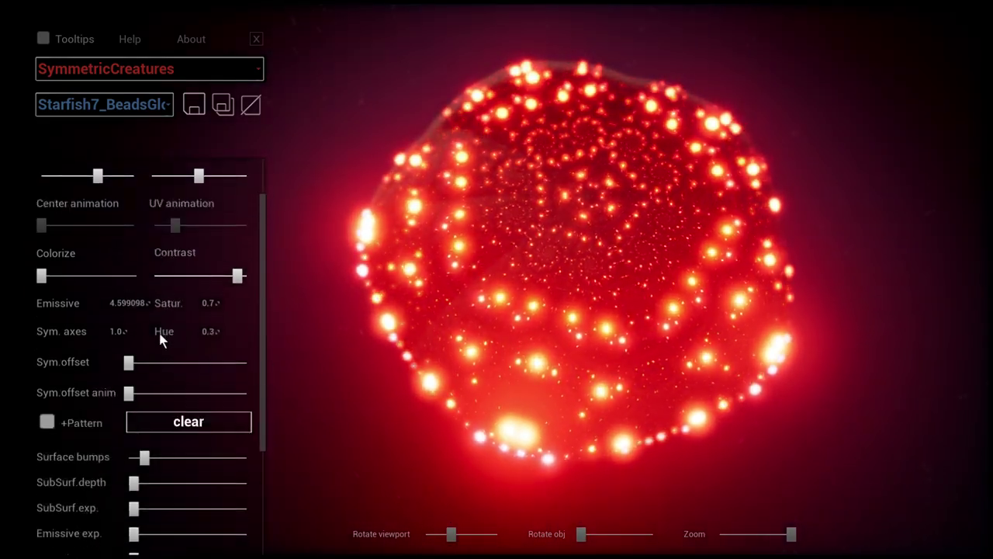
mouse_move(139, 362)
mouse_down()
mouse_move(152, 374)
mouse_move(188, 375)
mouse_up()
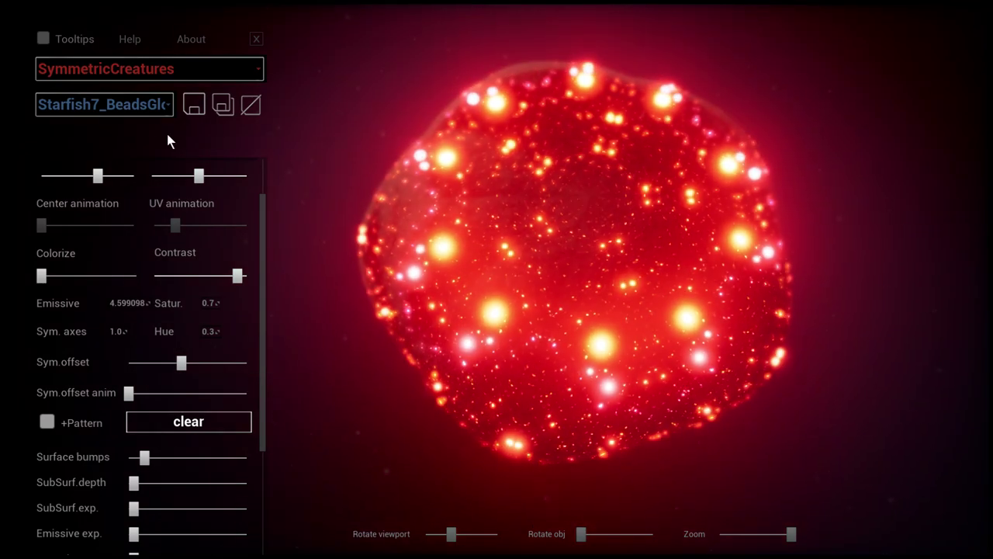
click(159, 105)
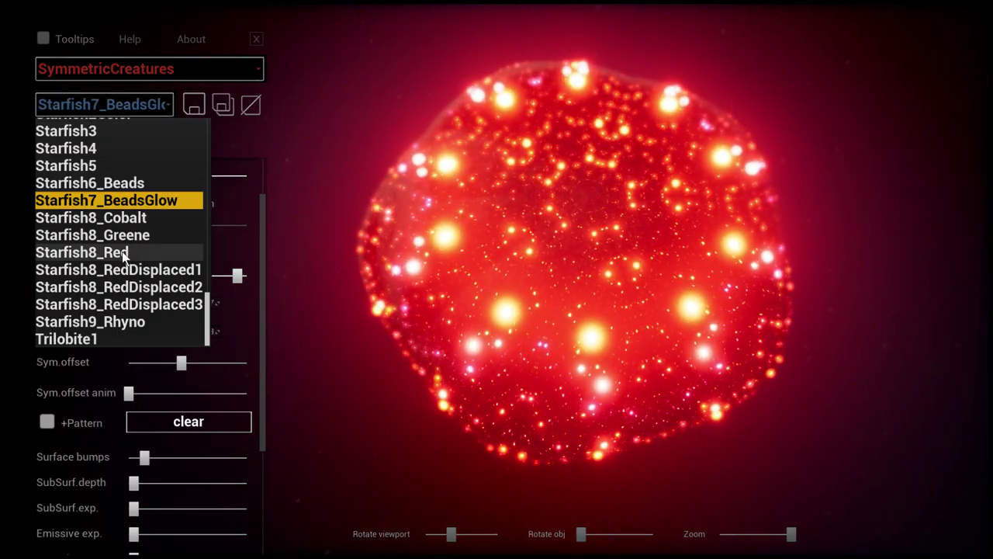
Step: Load Starfish8_Red, rotate the view, raise Offset and lower Rotation into a petal pattern
click(124, 253)
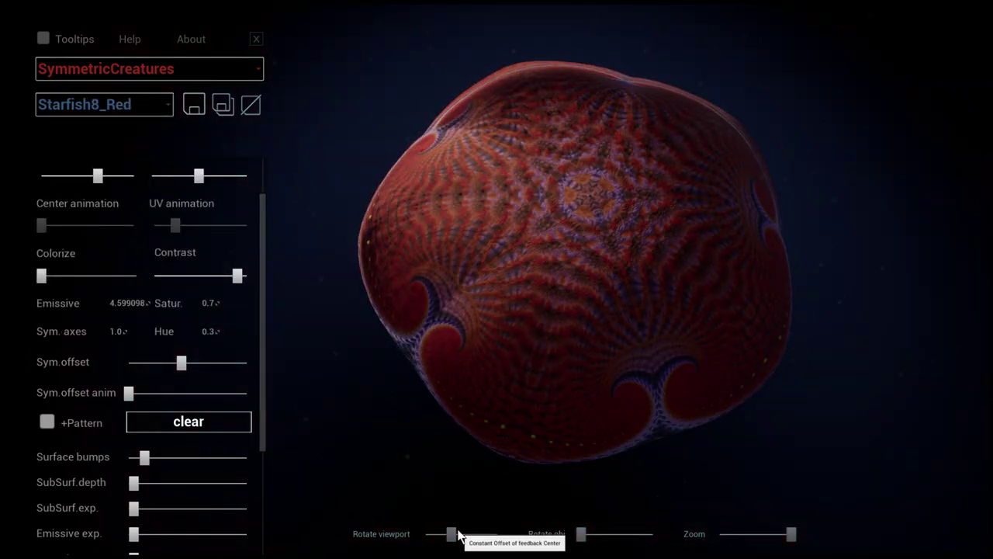
drag(470, 543, 475, 544)
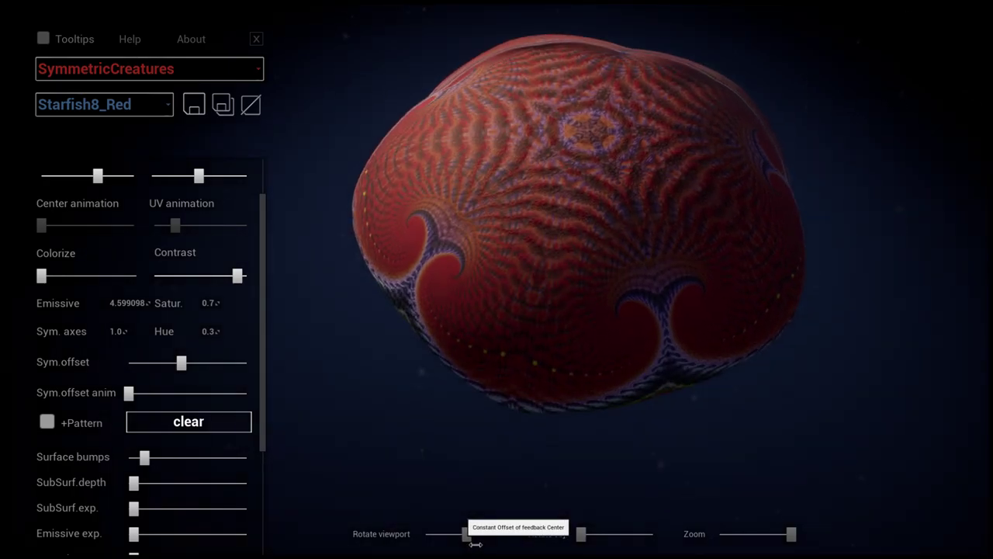
scroll(155, 266, up, 2)
scroll(155, 266, up, 1)
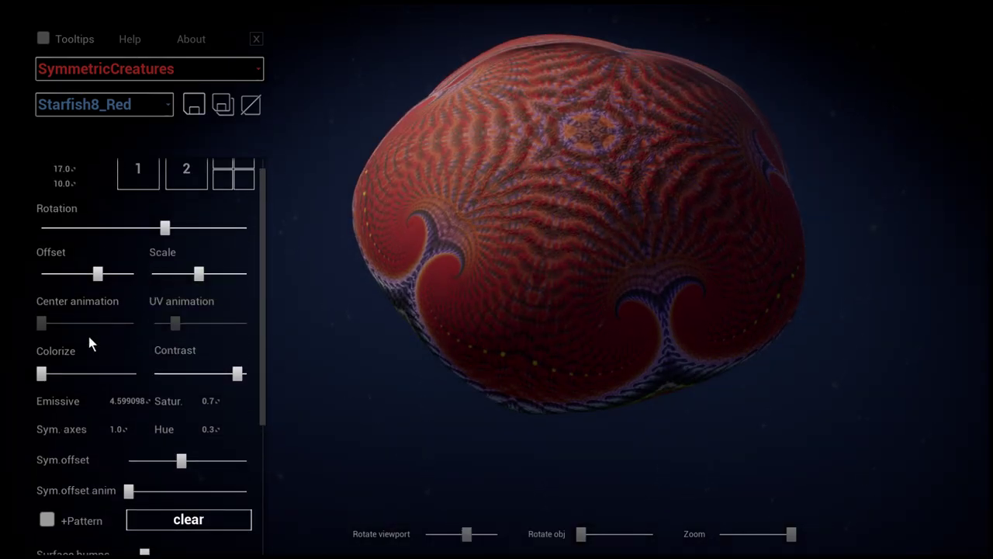
scroll(68, 308, up, 1)
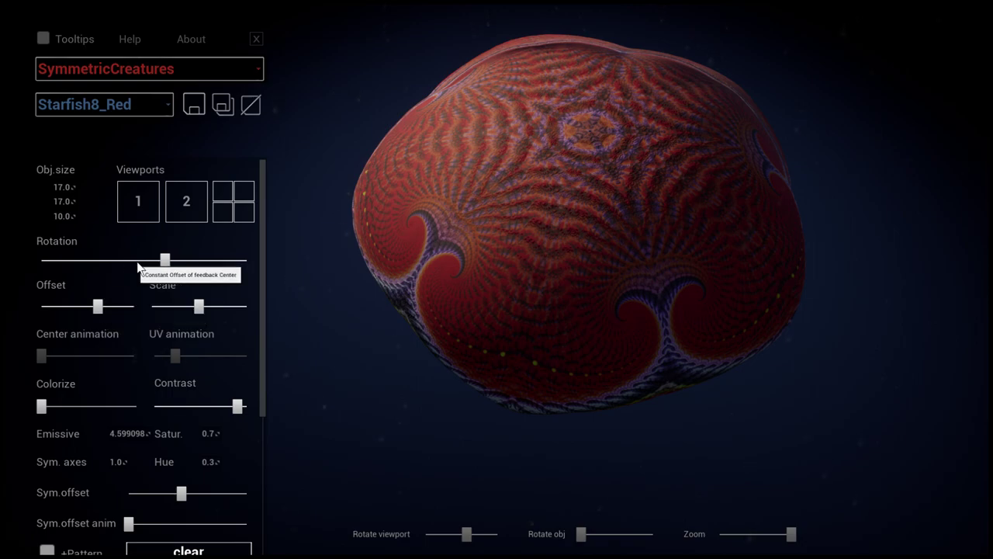
mouse_move(95, 308)
mouse_down()
mouse_move(116, 314)
mouse_move(97, 312)
mouse_up()
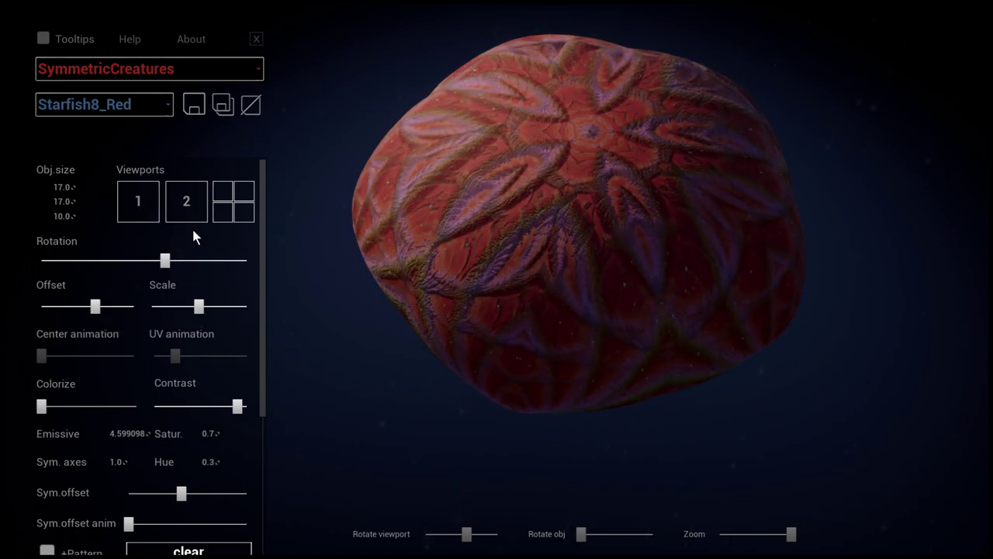
drag(165, 261, 154, 265)
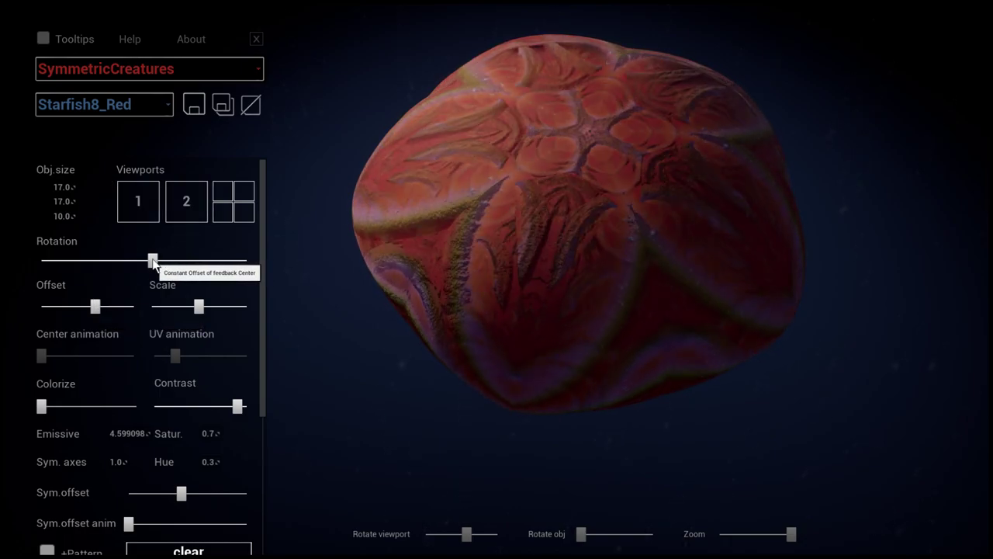
click(118, 116)
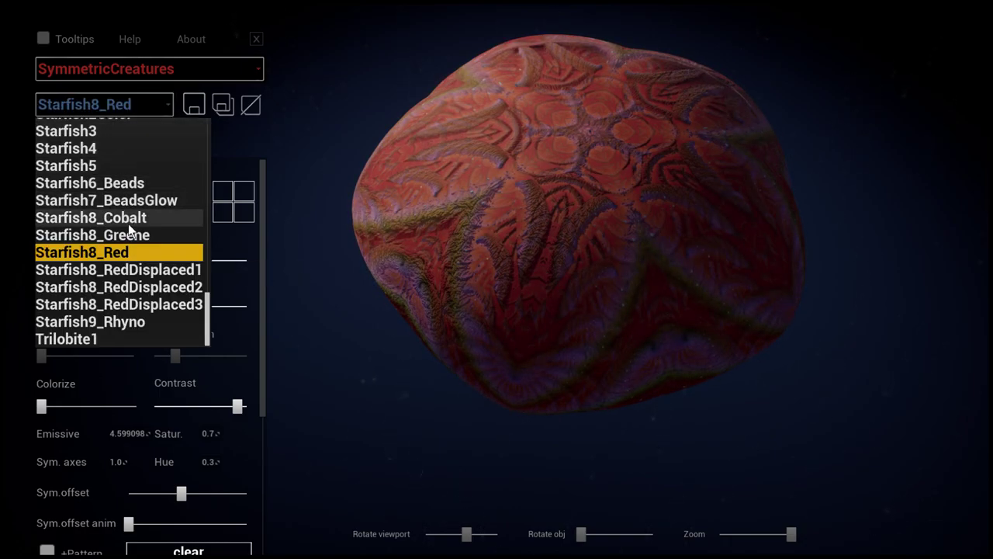
Step: Briefly load Starfish8_RedDisplaced1, then switch to Trilobite1 and turn its view slightly
click(141, 273)
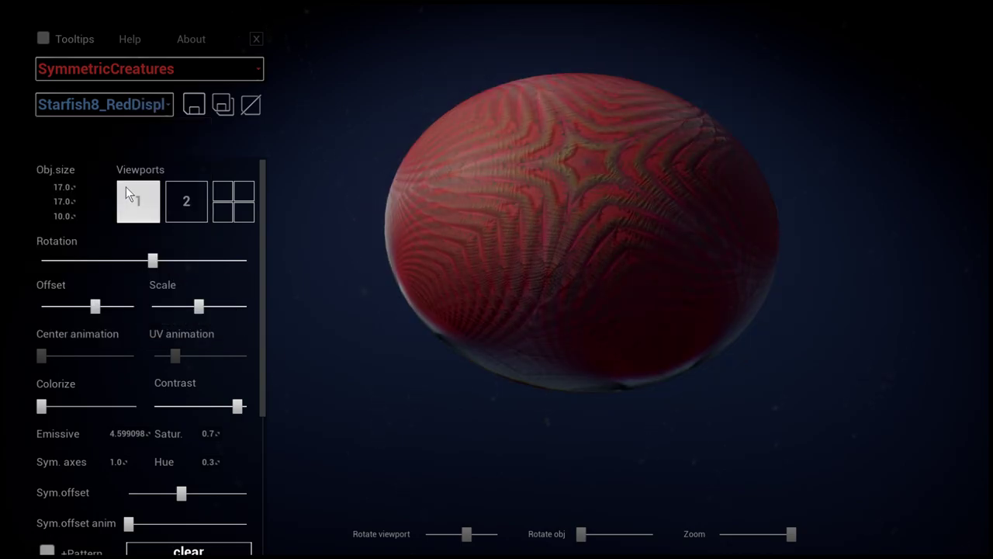
click(119, 114)
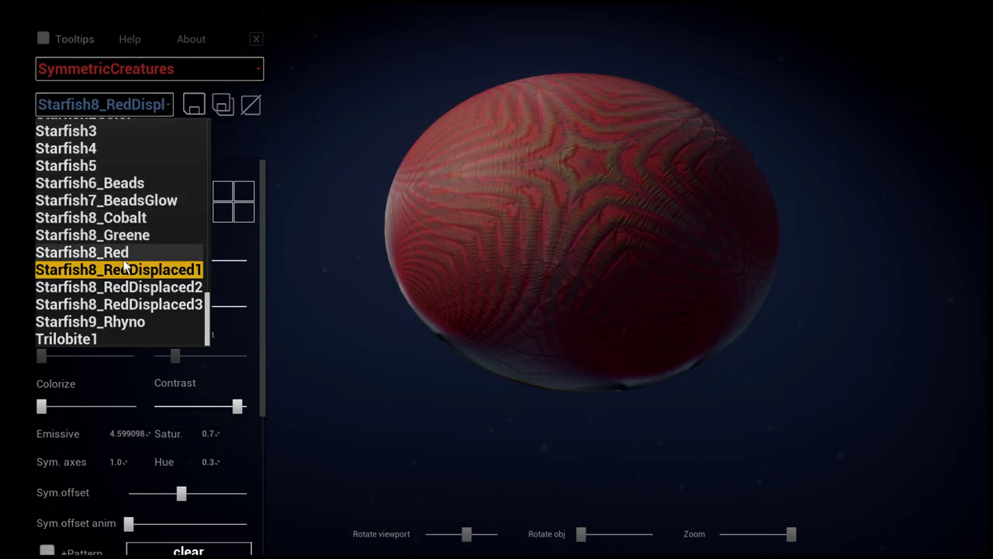
click(109, 336)
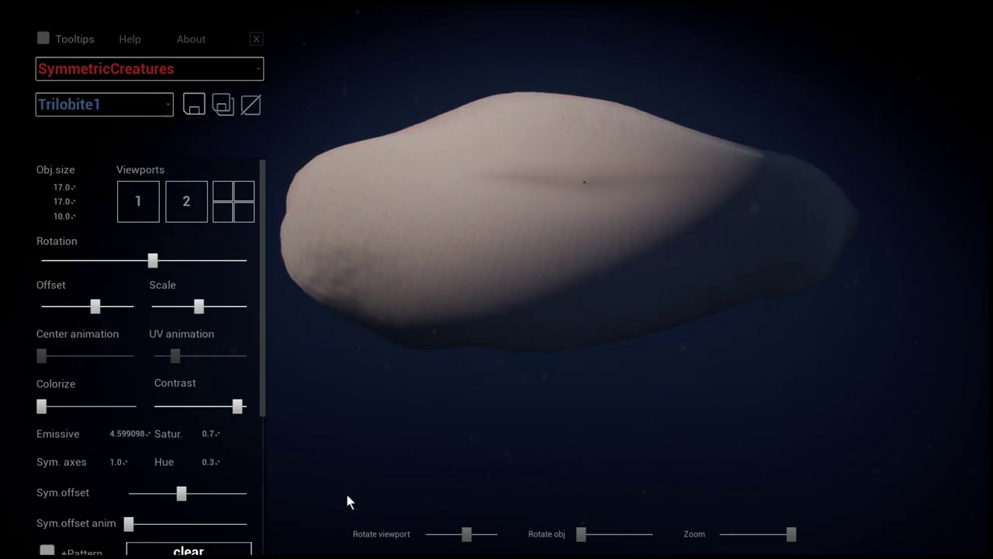
drag(457, 544, 465, 544)
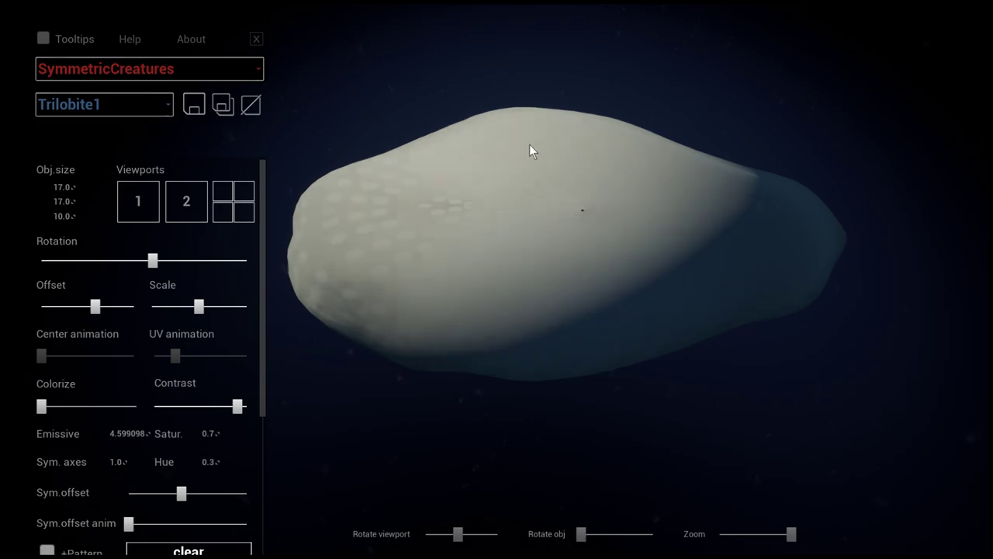
click(75, 108)
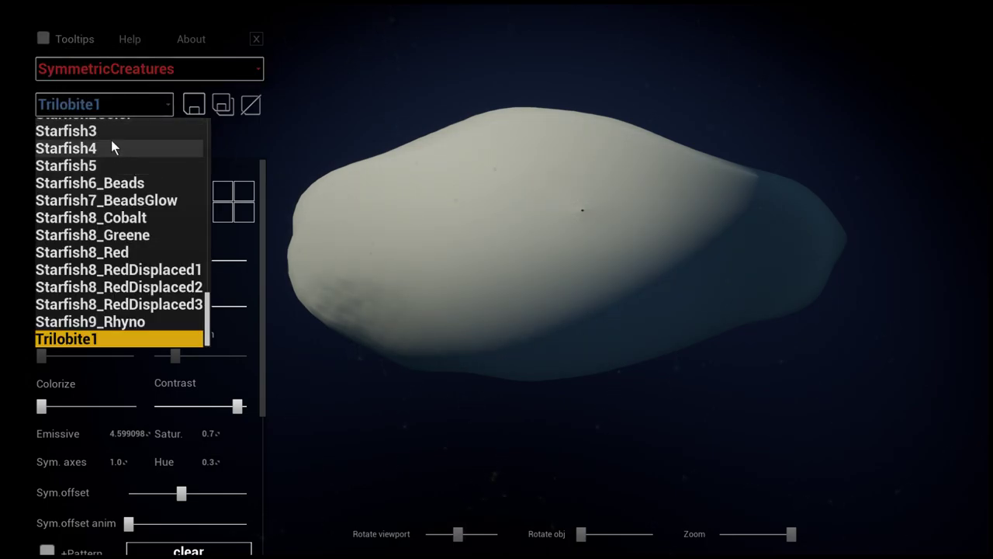
Step: Load Starfish3, rotate and zoom in on the sphere, and raise UV animation
click(98, 134)
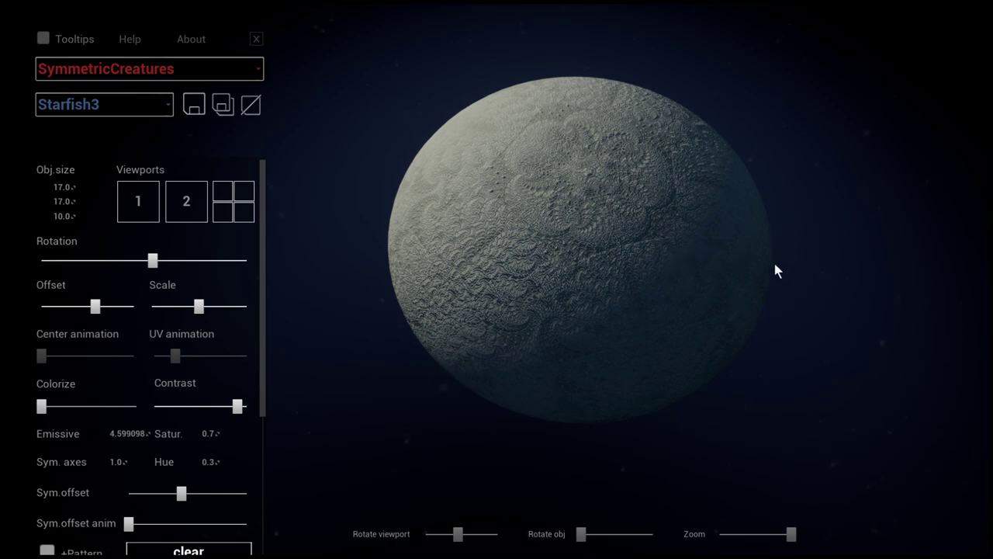
drag(458, 542, 391, 542)
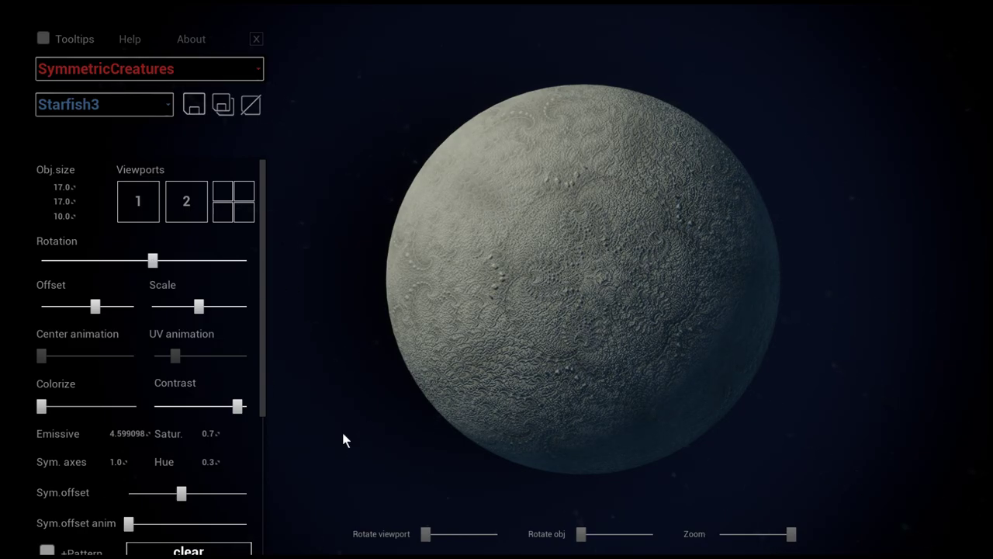
drag(790, 545, 759, 545)
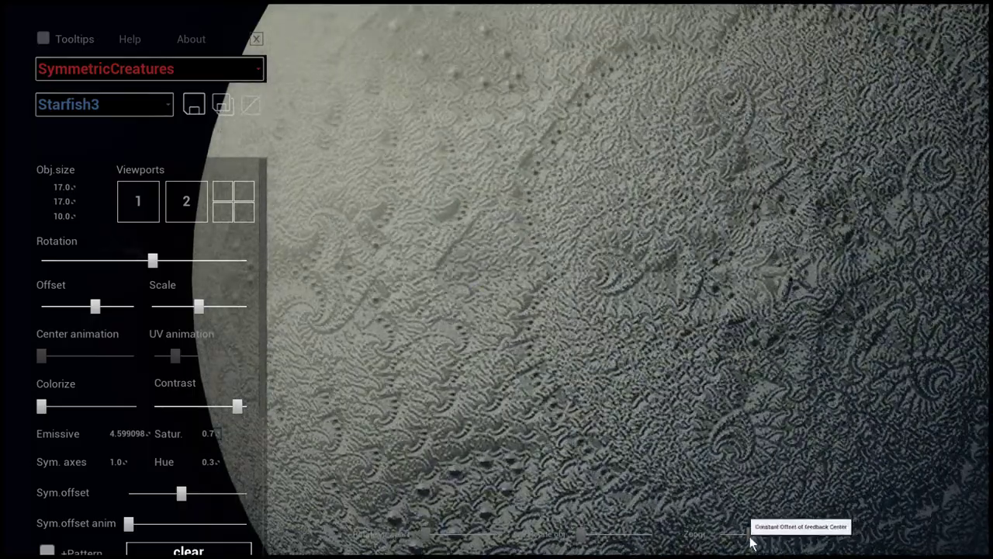
mouse_move(751, 536)
mouse_down()
mouse_move(718, 536)
mouse_move(791, 543)
mouse_up()
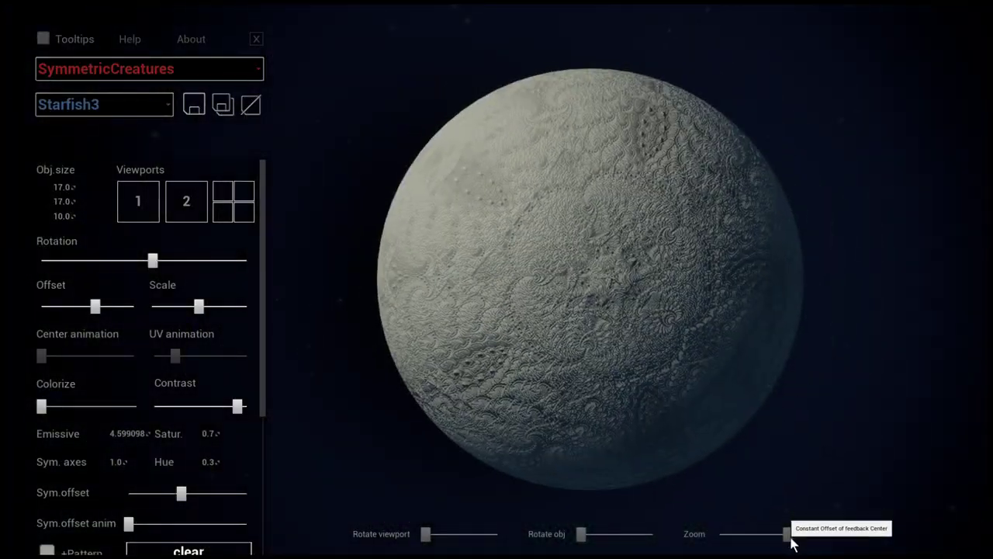
drag(177, 357, 188, 356)
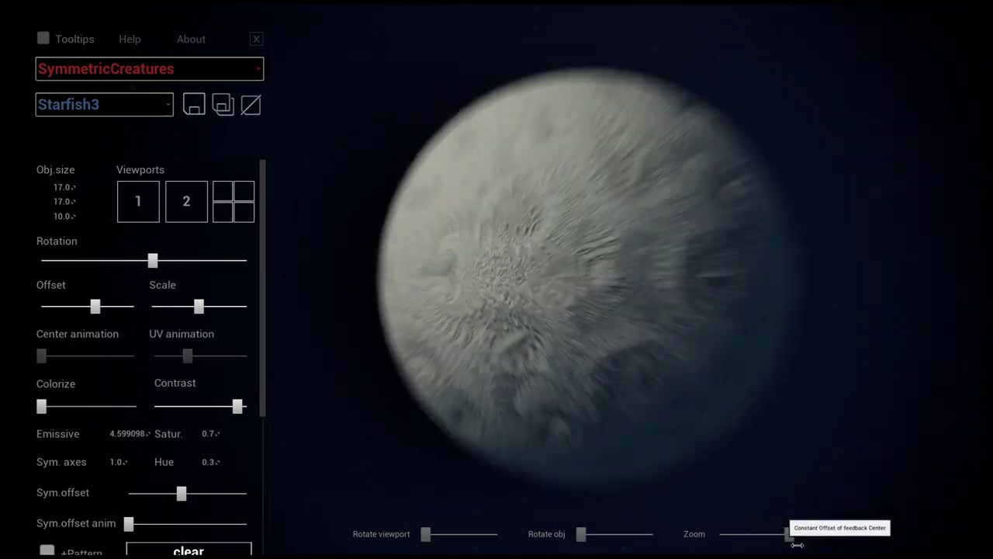
drag(787, 535, 774, 535)
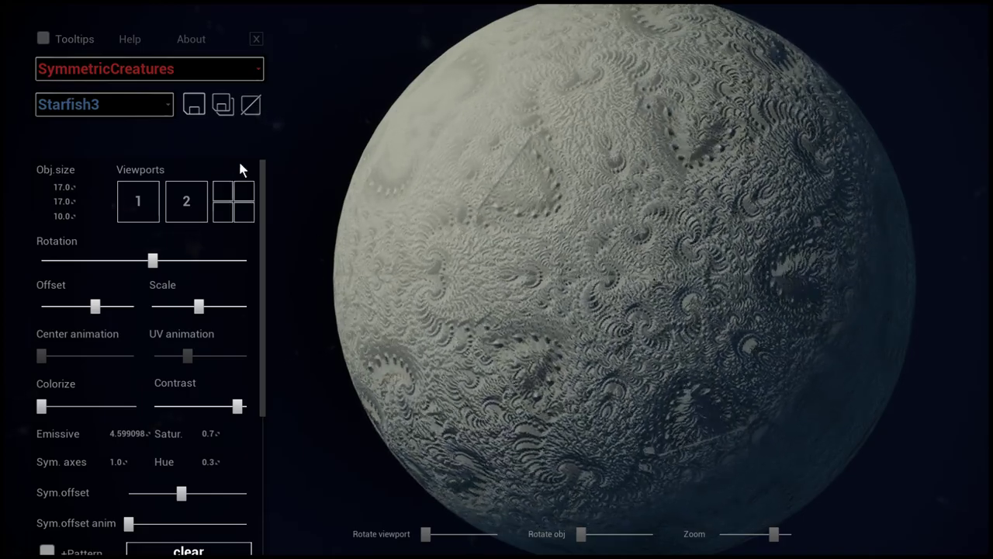